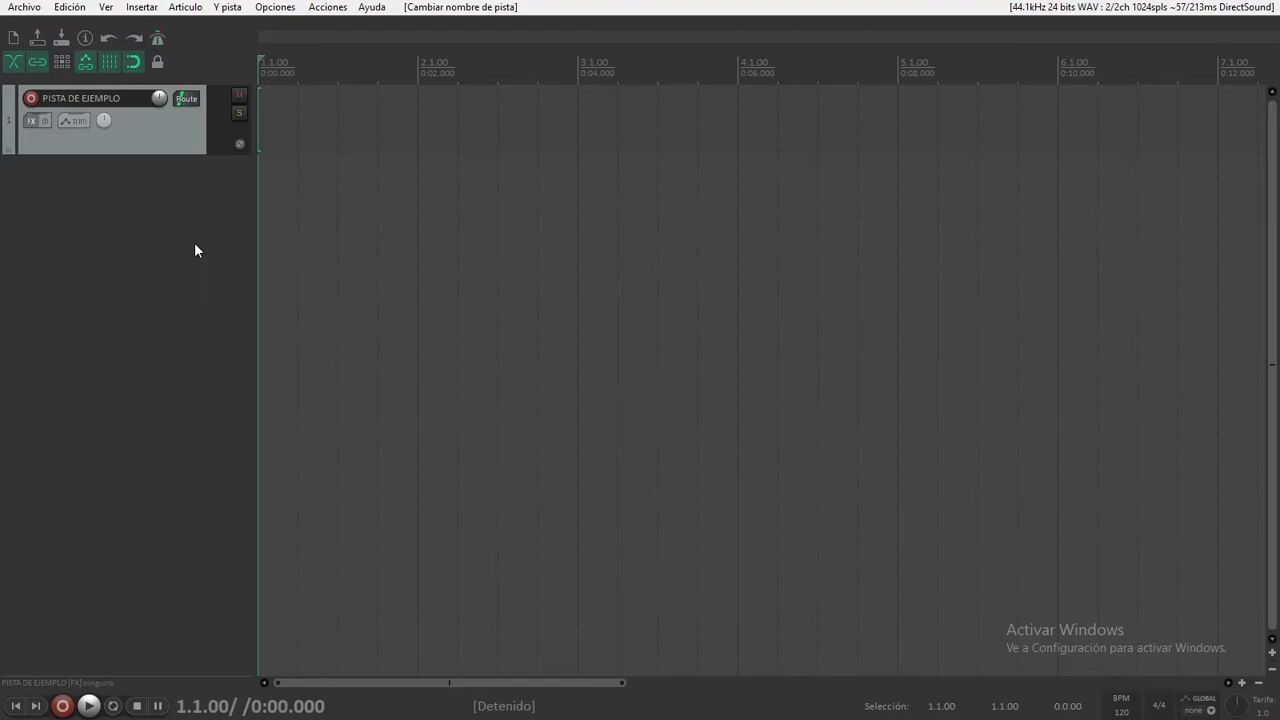
Step: Enable the metronome in the metronome and pre-roll settings, close them and play the project to hear it
left_click(157, 44)
left_click(156, 42)
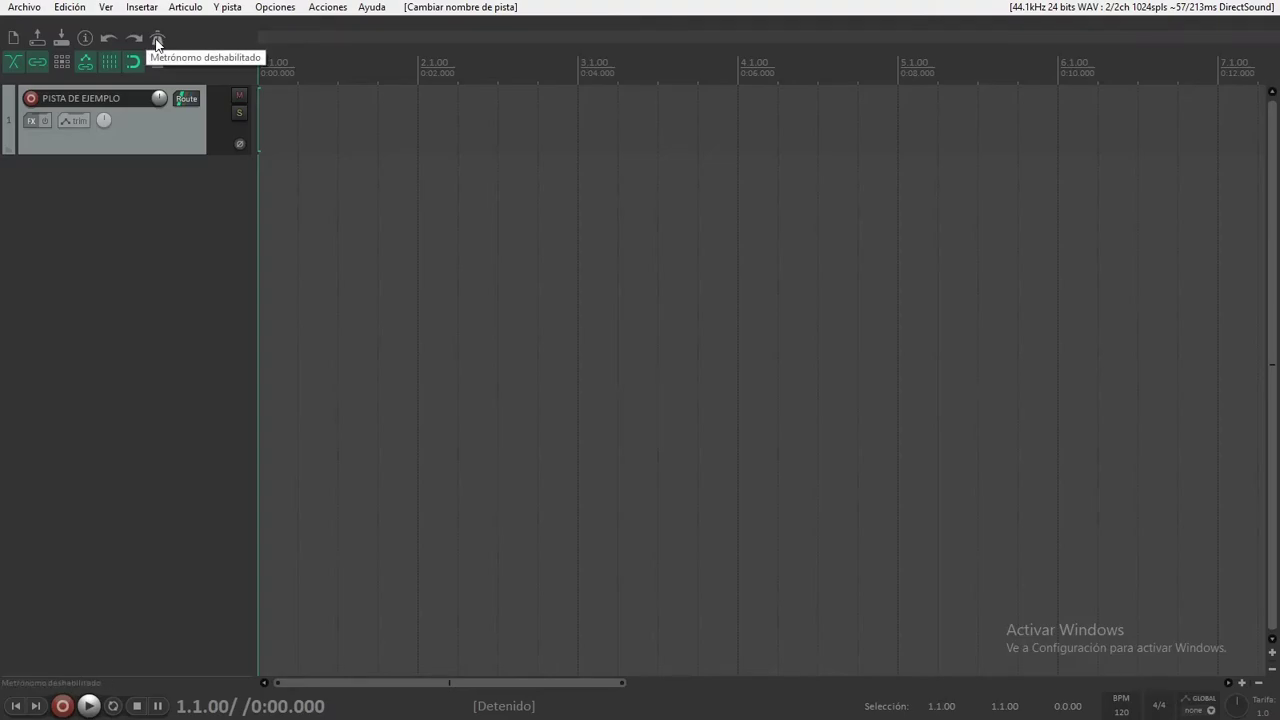
right_click(156, 42)
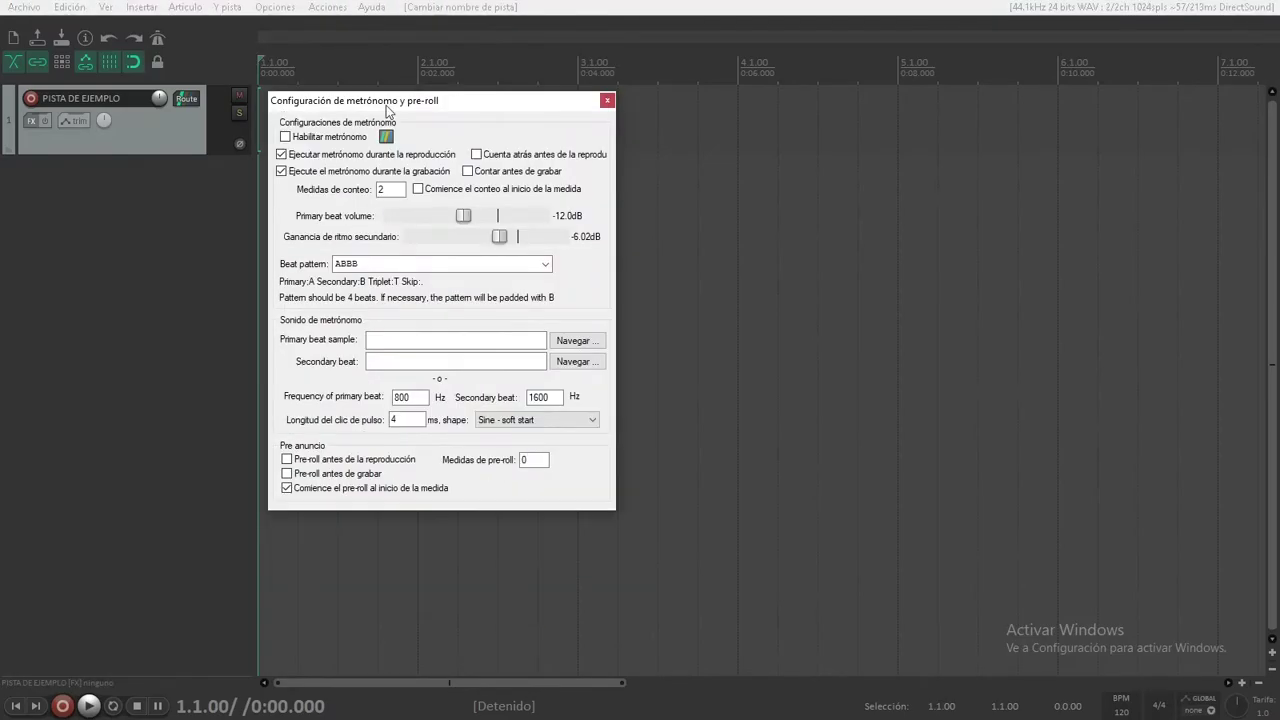
left_click_drag(457, 101, 449, 100)
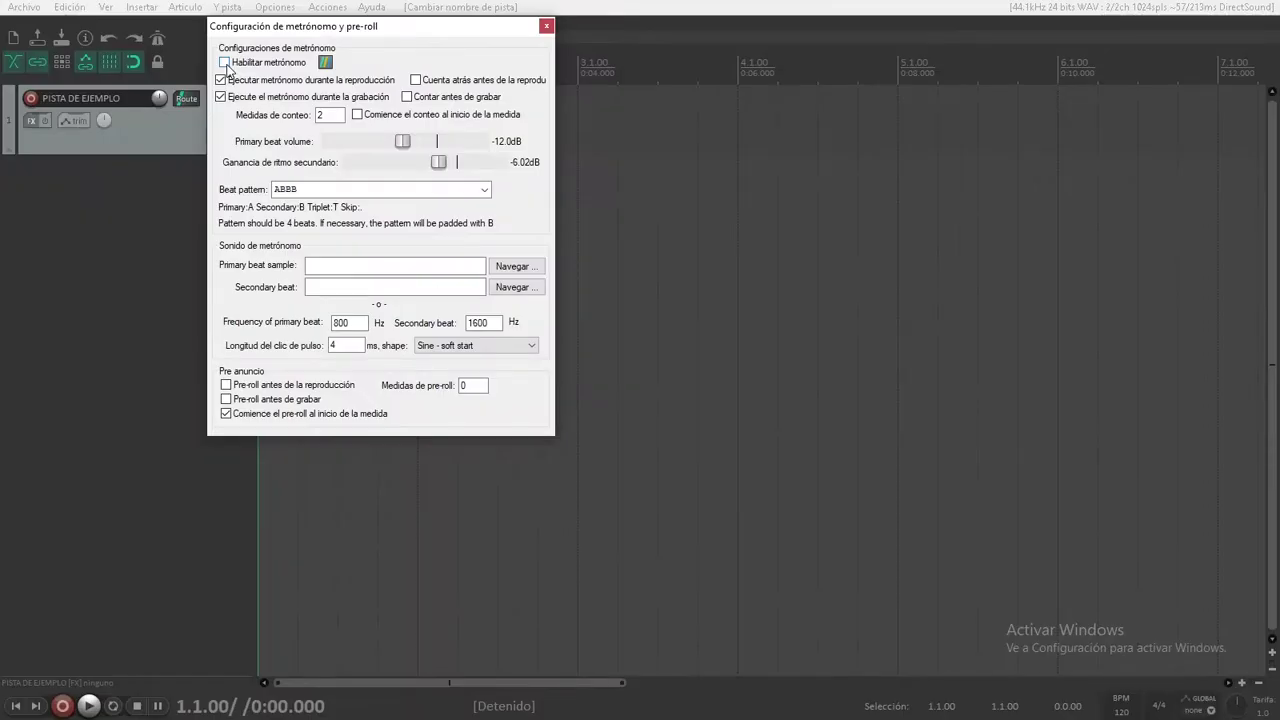
left_click(225, 63)
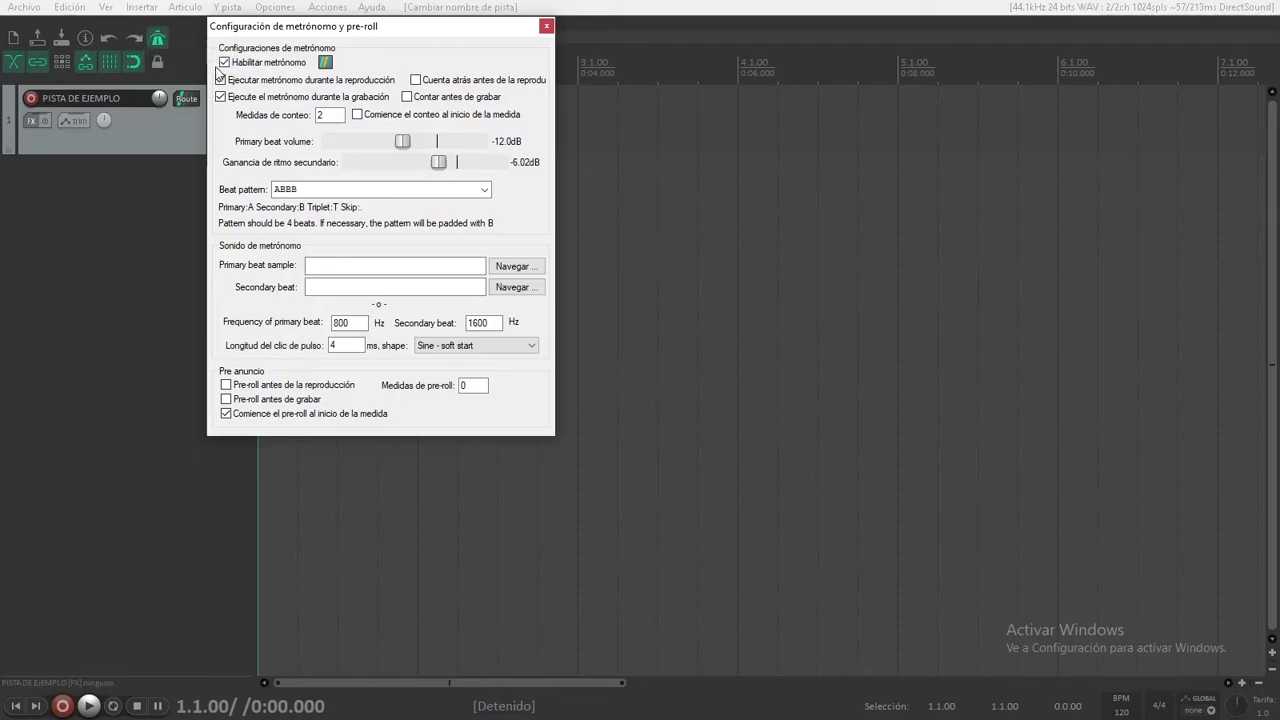
left_click(229, 63)
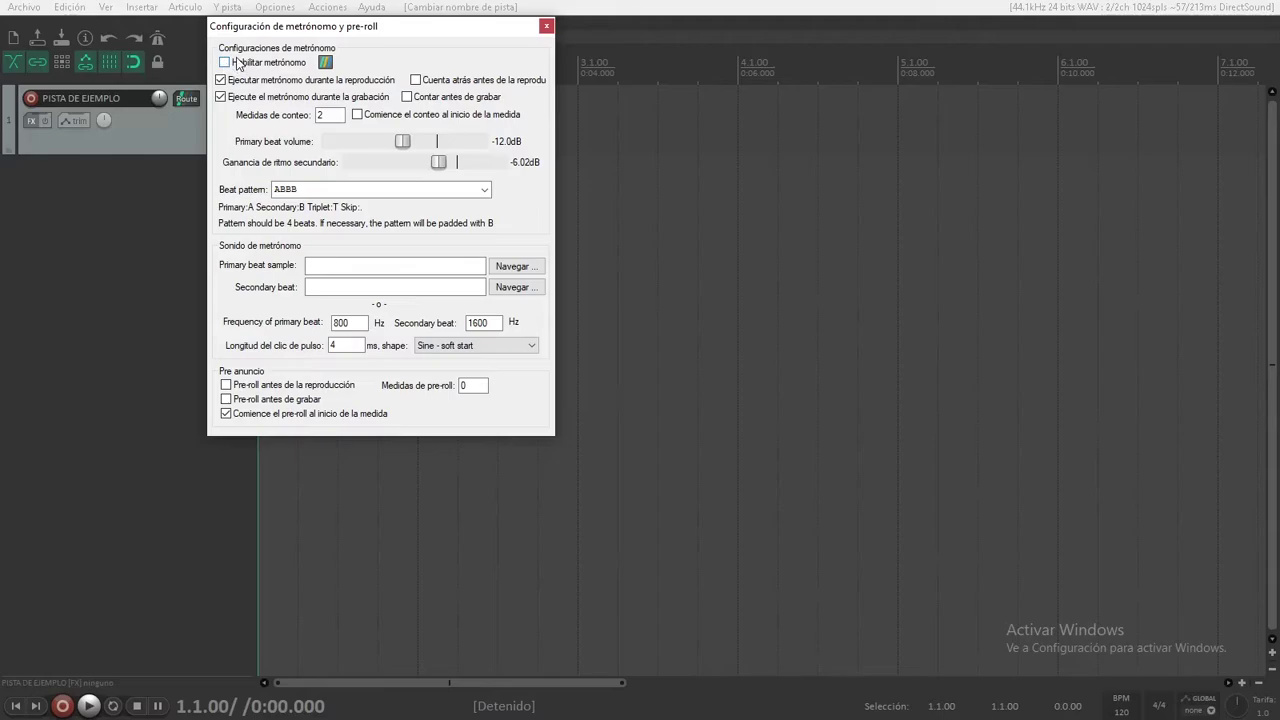
left_click(225, 63)
left_click_drag(412, 30, 452, 217)
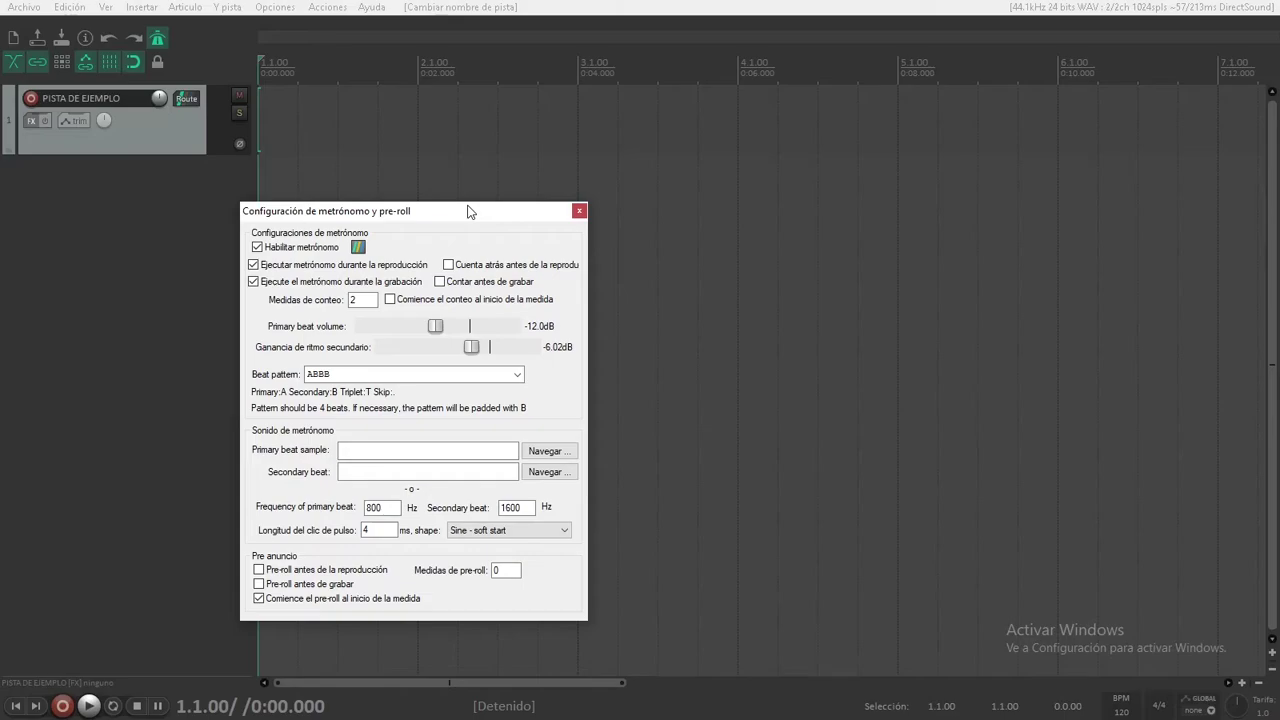
left_click(578, 211)
key("space")
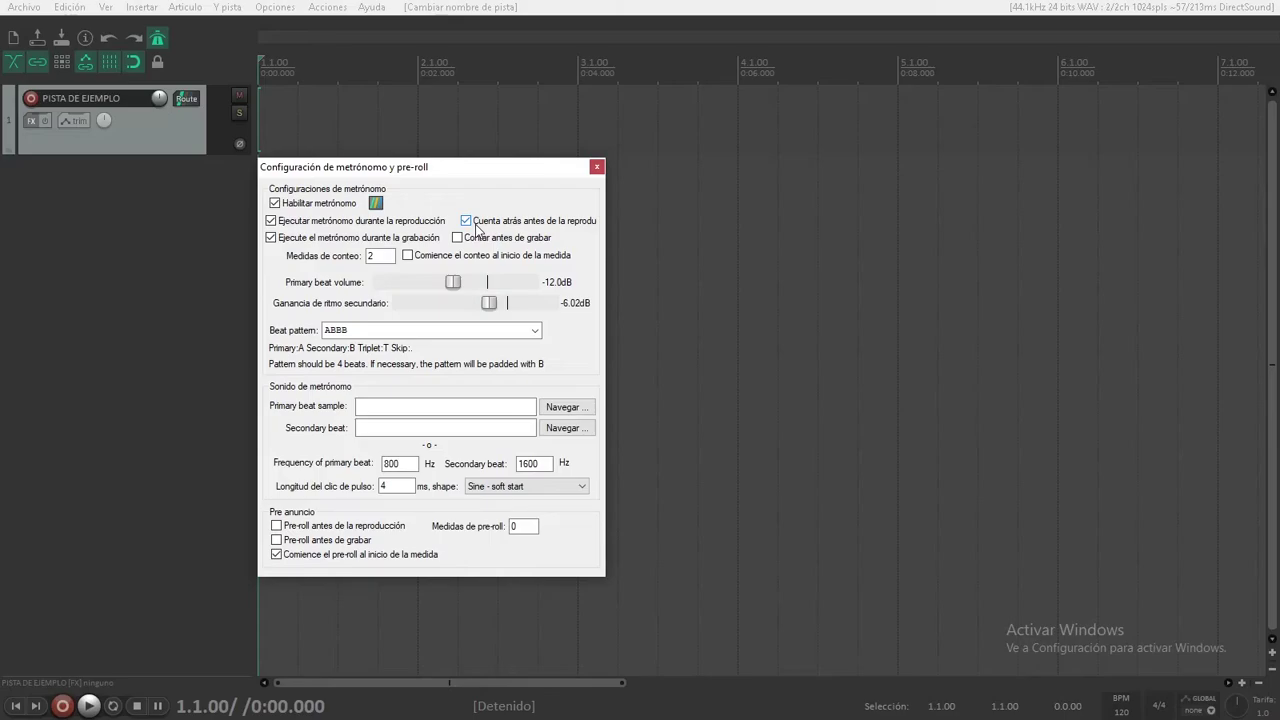
Step: Set the metronome's count-in length to 3 measures and play the project briefly to test the count-in
double_click(368, 257)
type("3")
left_click(597, 168)
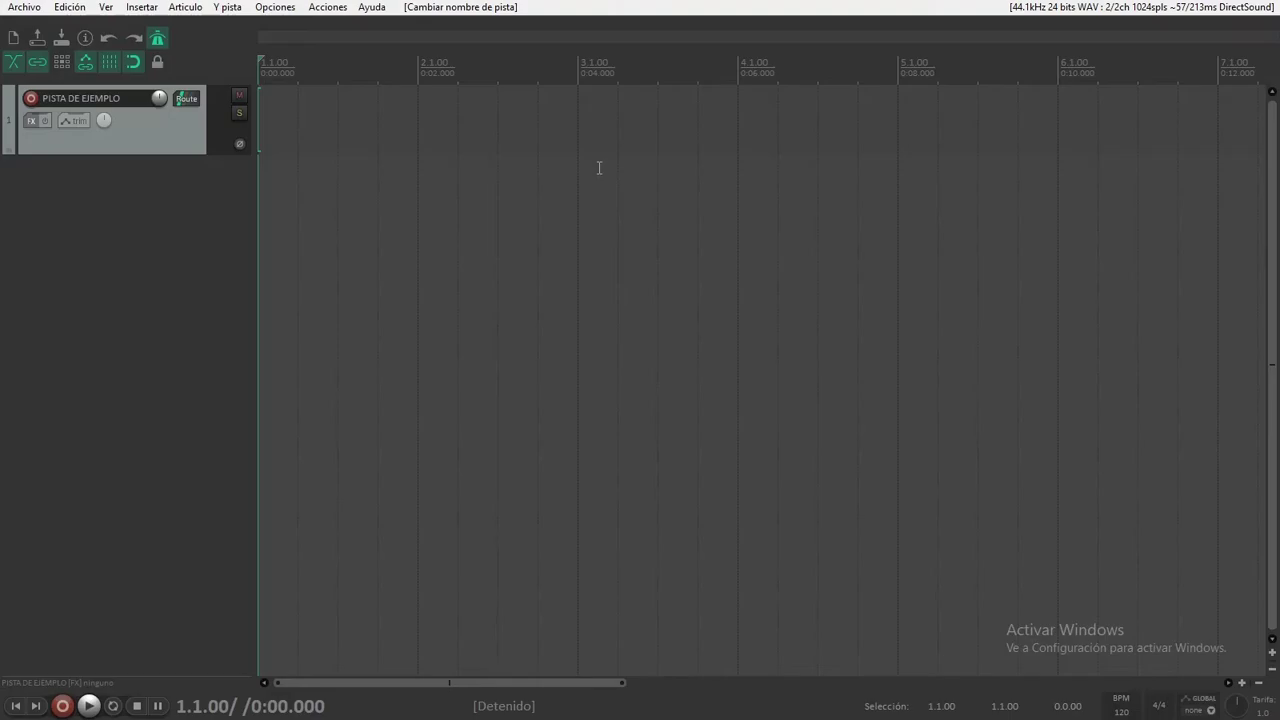
key("space")
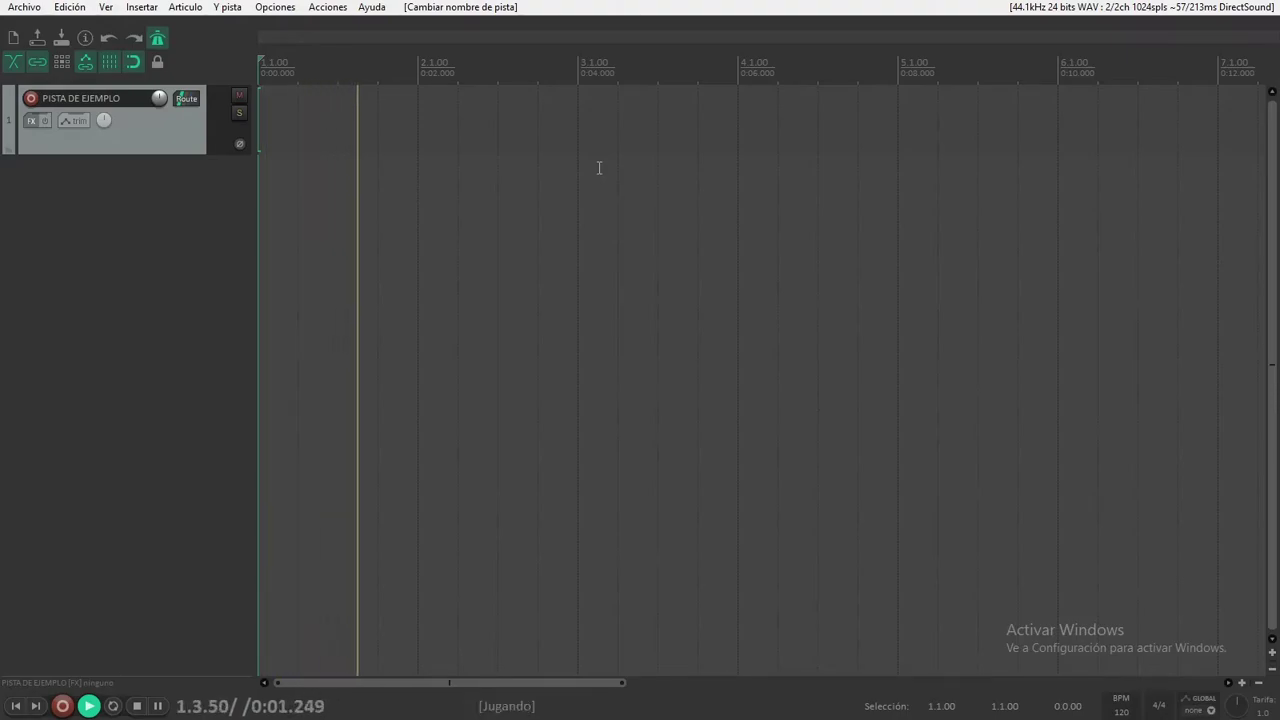
key("space")
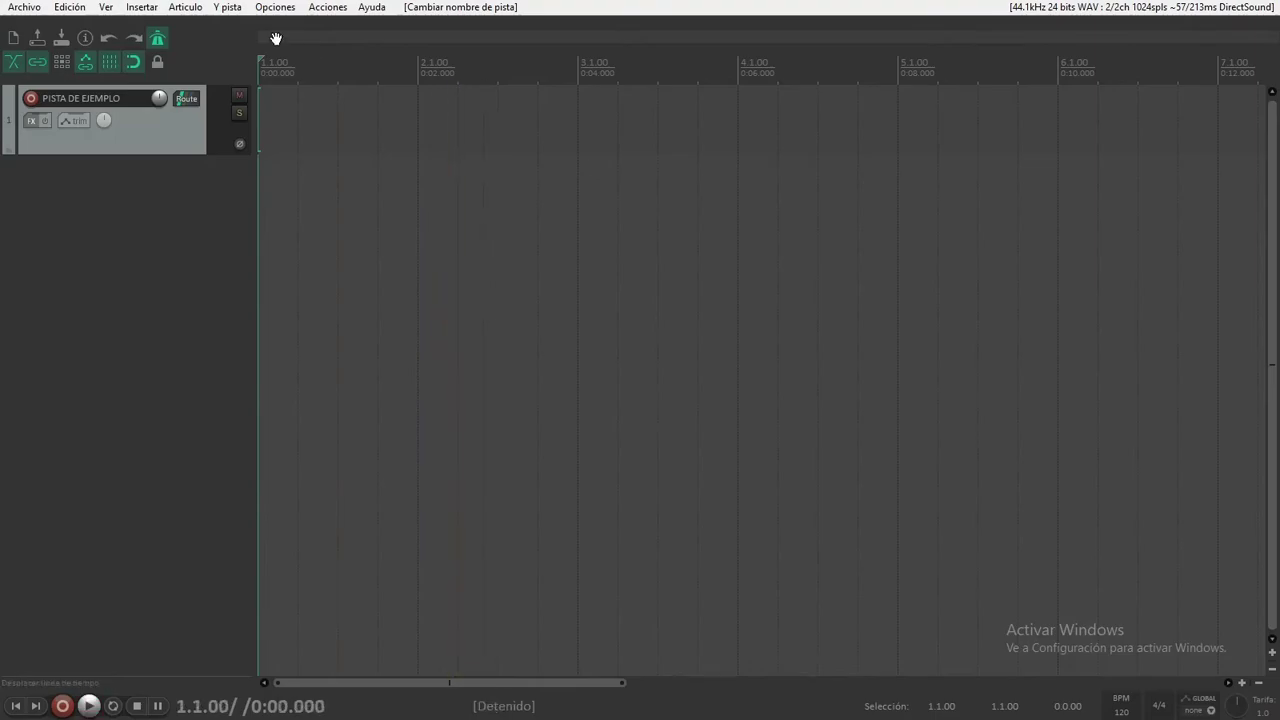
Step: Reopen the metronome settings, set the count-in length to 2 measures and close them
right_click(157, 38)
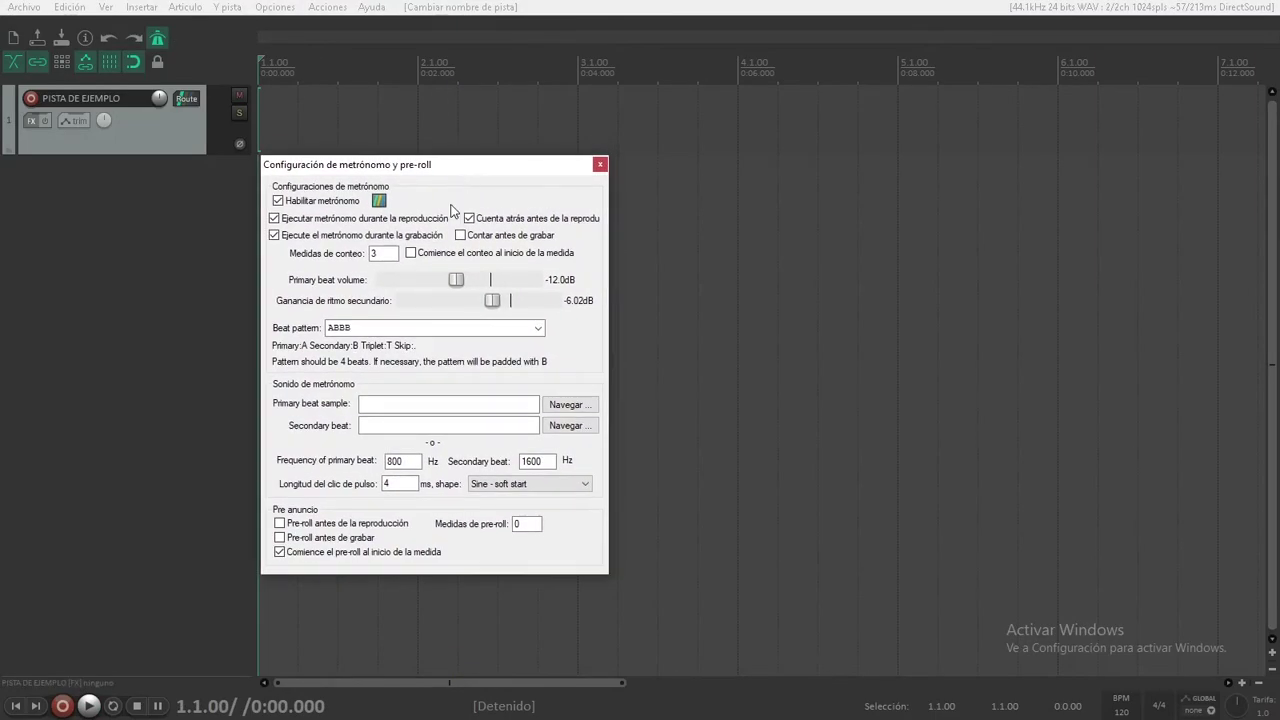
left_click(378, 256)
double_click(371, 254)
type("2")
left_click(600, 164)
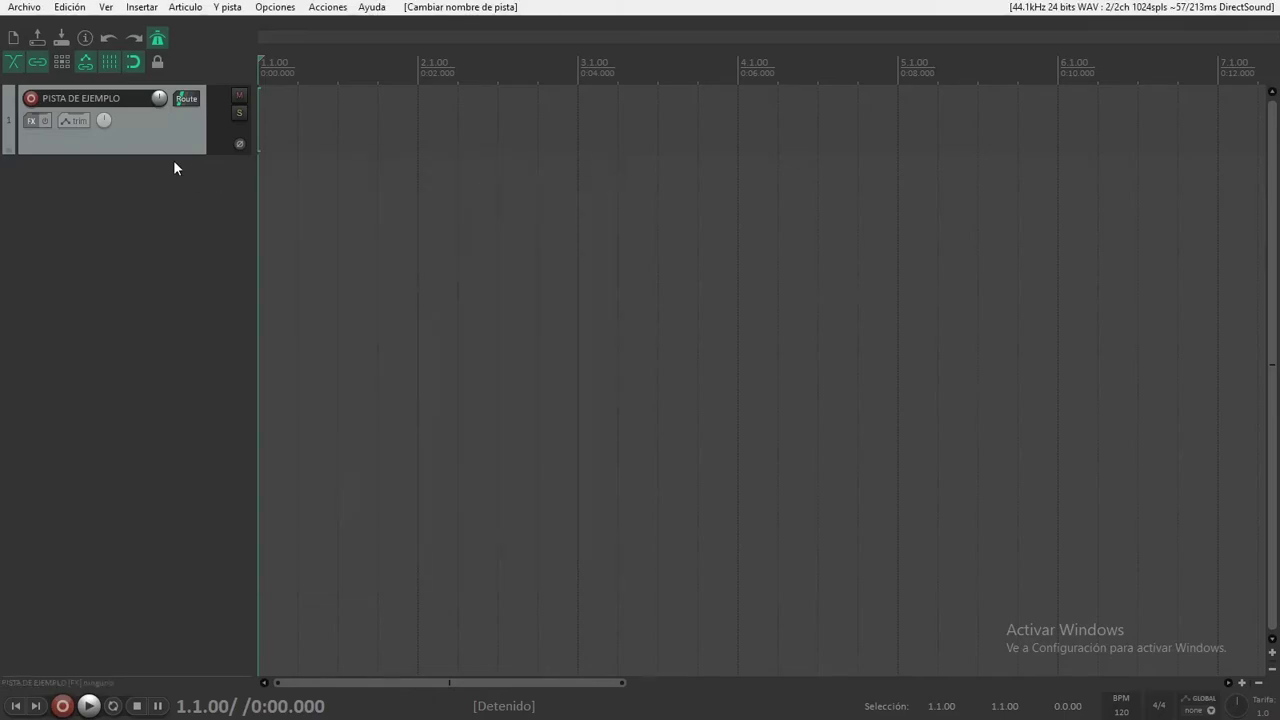
Step: Make the PISTA DE EJEMPLO track taller, arm it and record a short take with the metronome running
left_click_drag(174, 153, 173, 192)
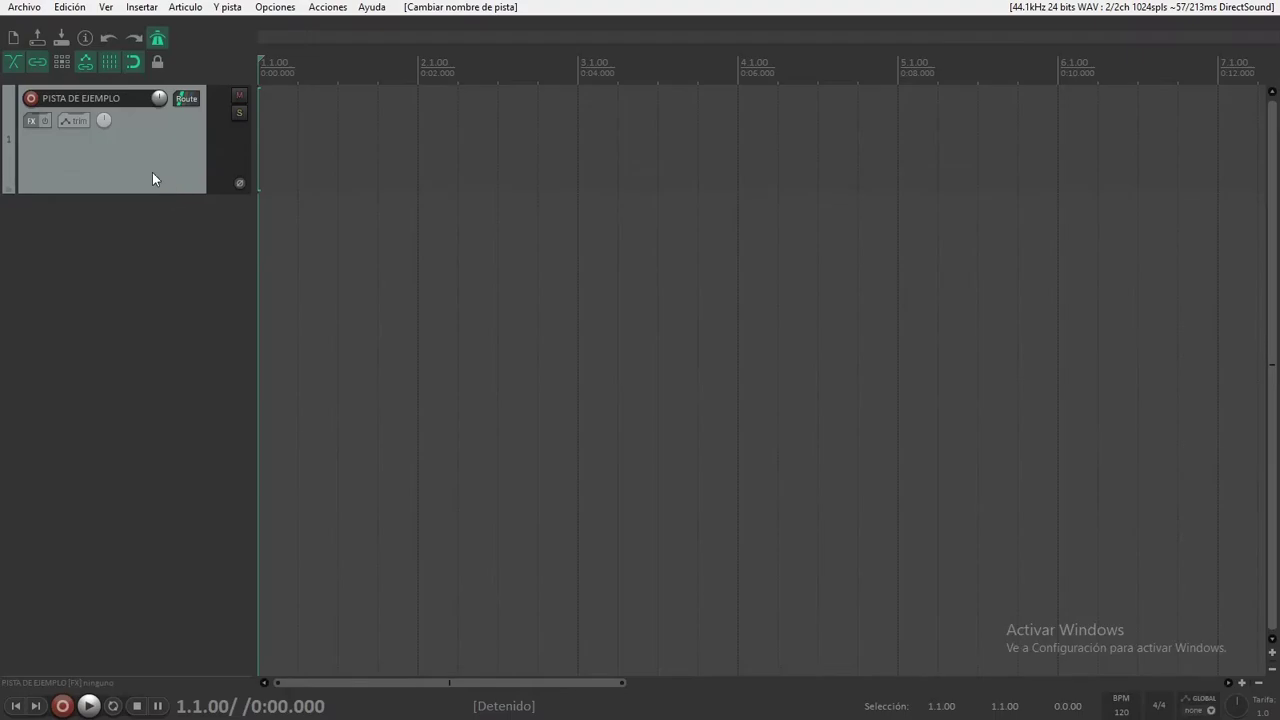
left_click(32, 98)
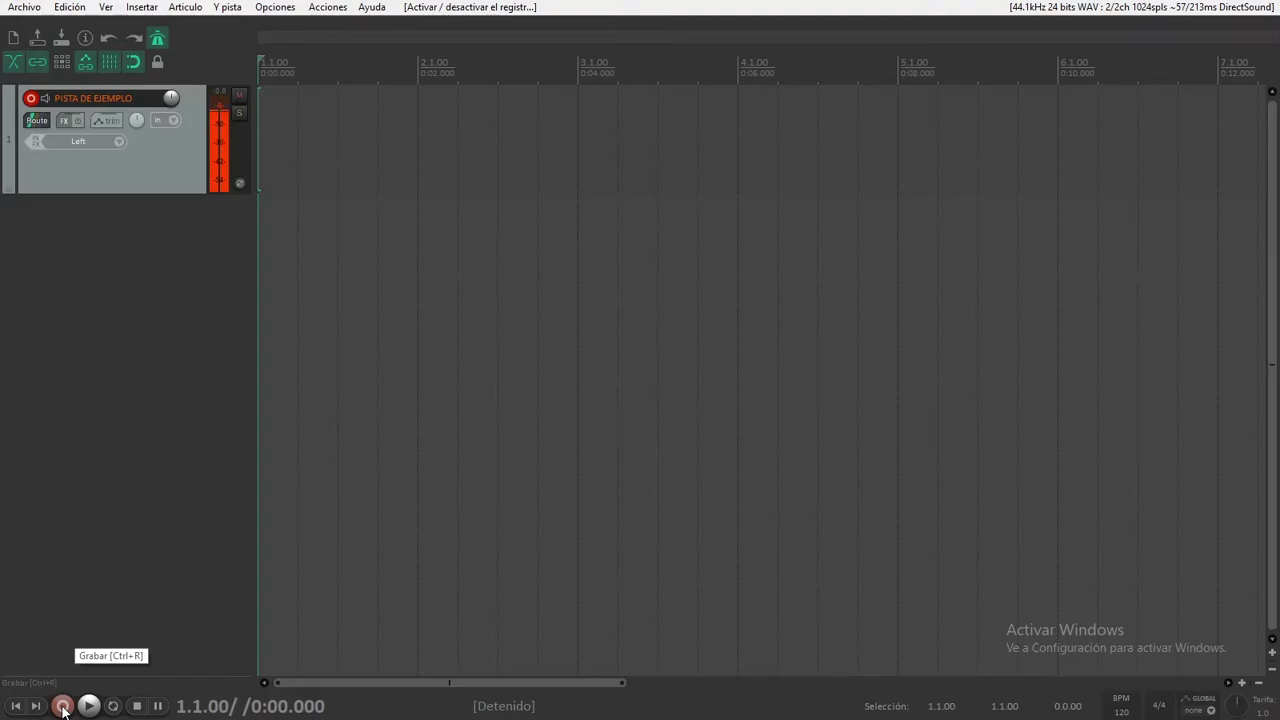
left_click(62, 706)
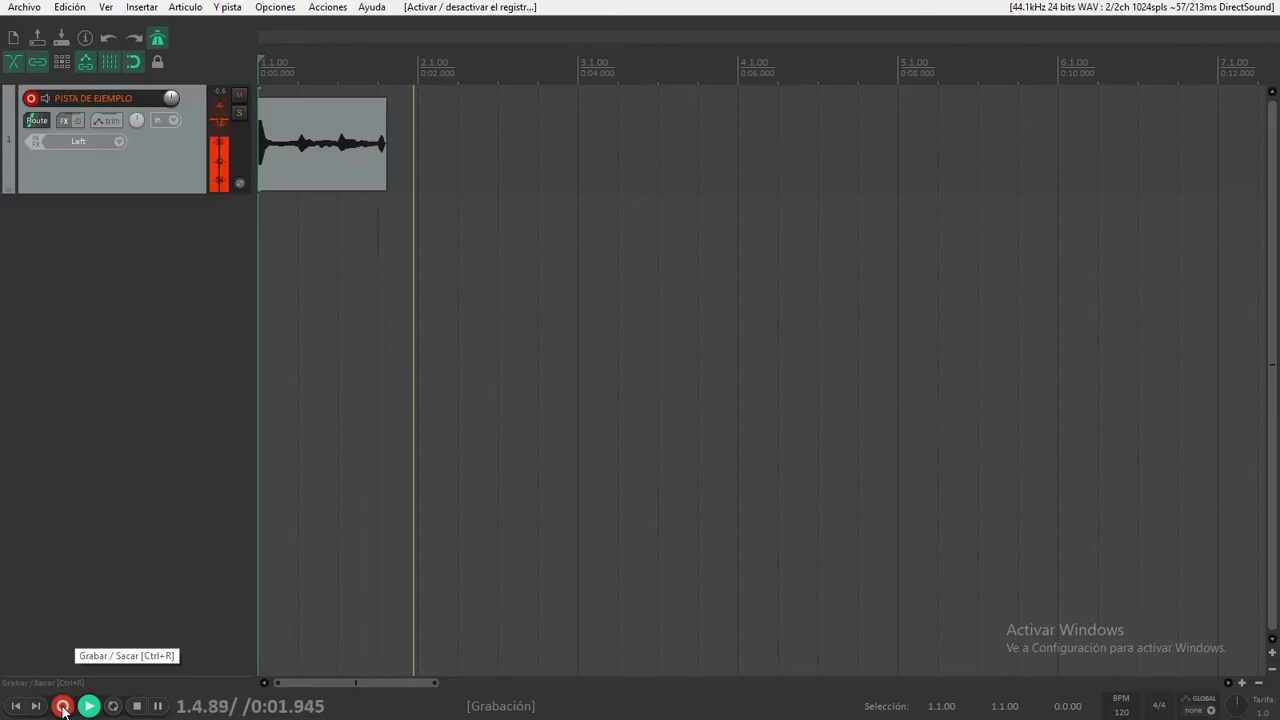
left_click(62, 708)
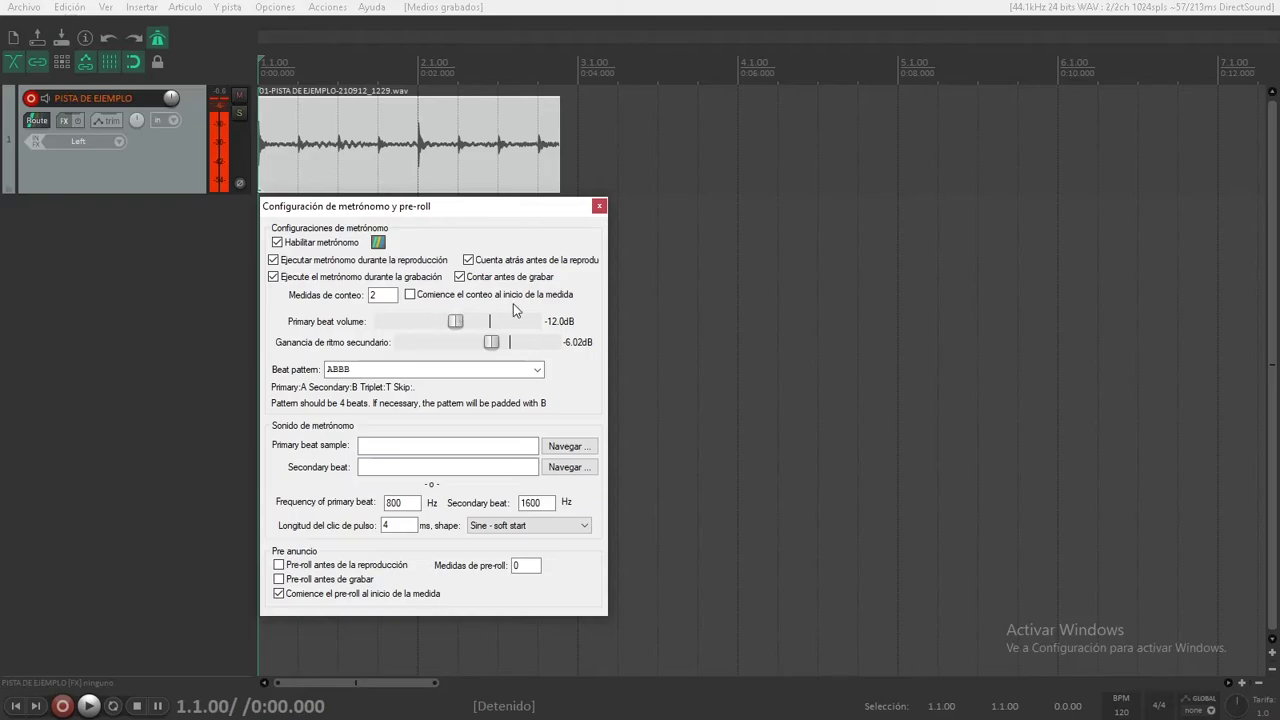
Step: Make the count-in start at the beginning of the measure and set the primary beat volume to -9.41 dB and secondary gain to -5.79 dB
left_click(427, 297)
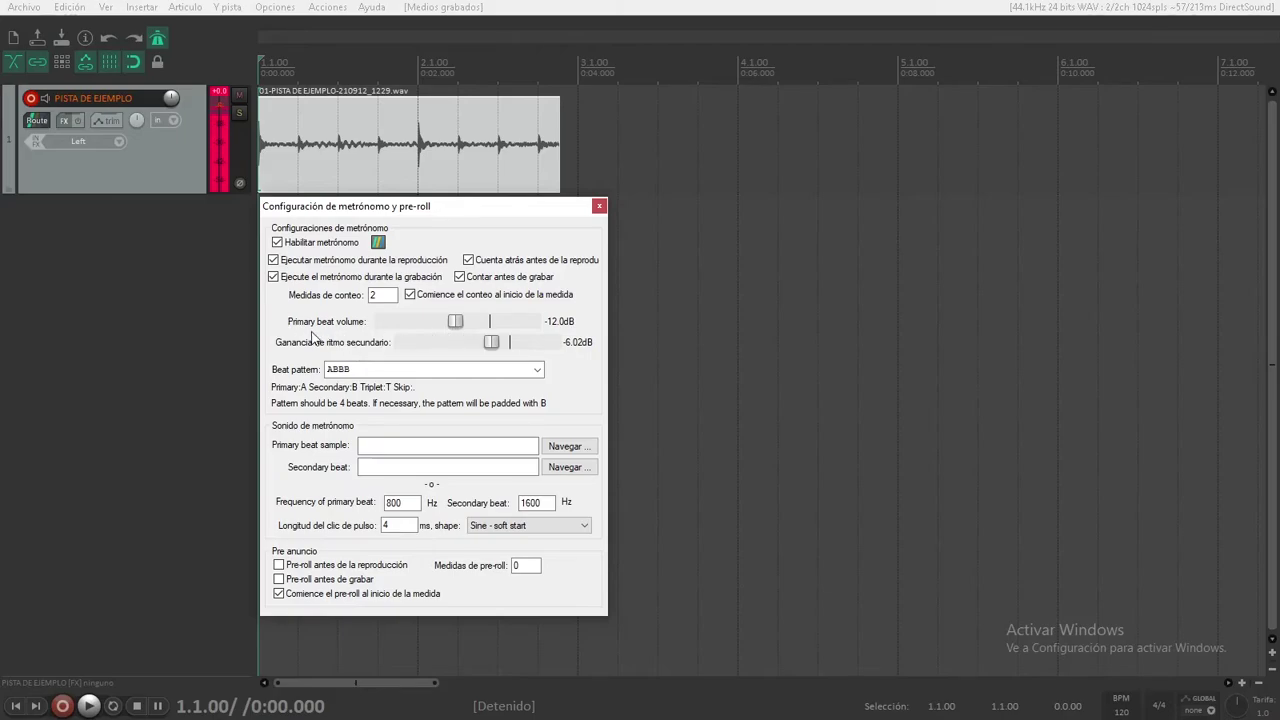
key("Page_Down")
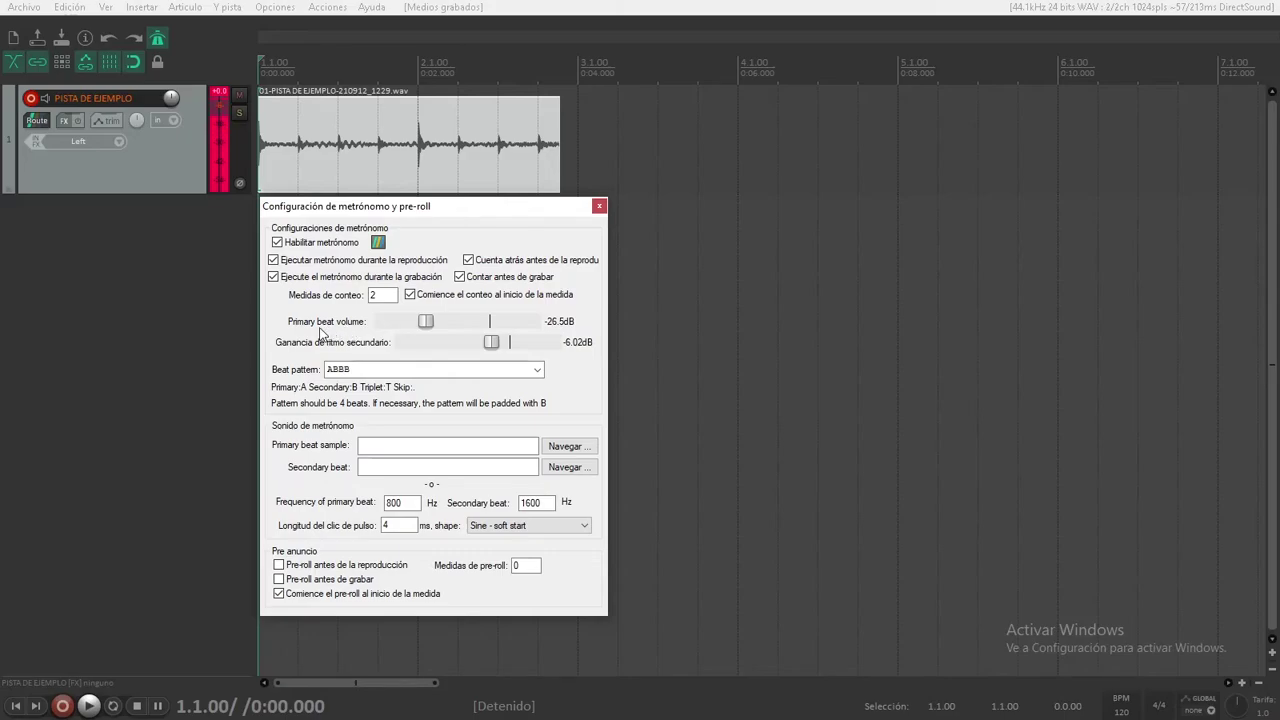
mouse_move(426, 321)
left_mouse_down()
mouse_move(510, 318)
mouse_move(447, 318)
left_mouse_up()
left_click_drag(447, 320, 477, 324)
mouse_move(475, 322)
left_mouse_down()
mouse_move(500, 322)
mouse_move(473, 326)
left_mouse_up()
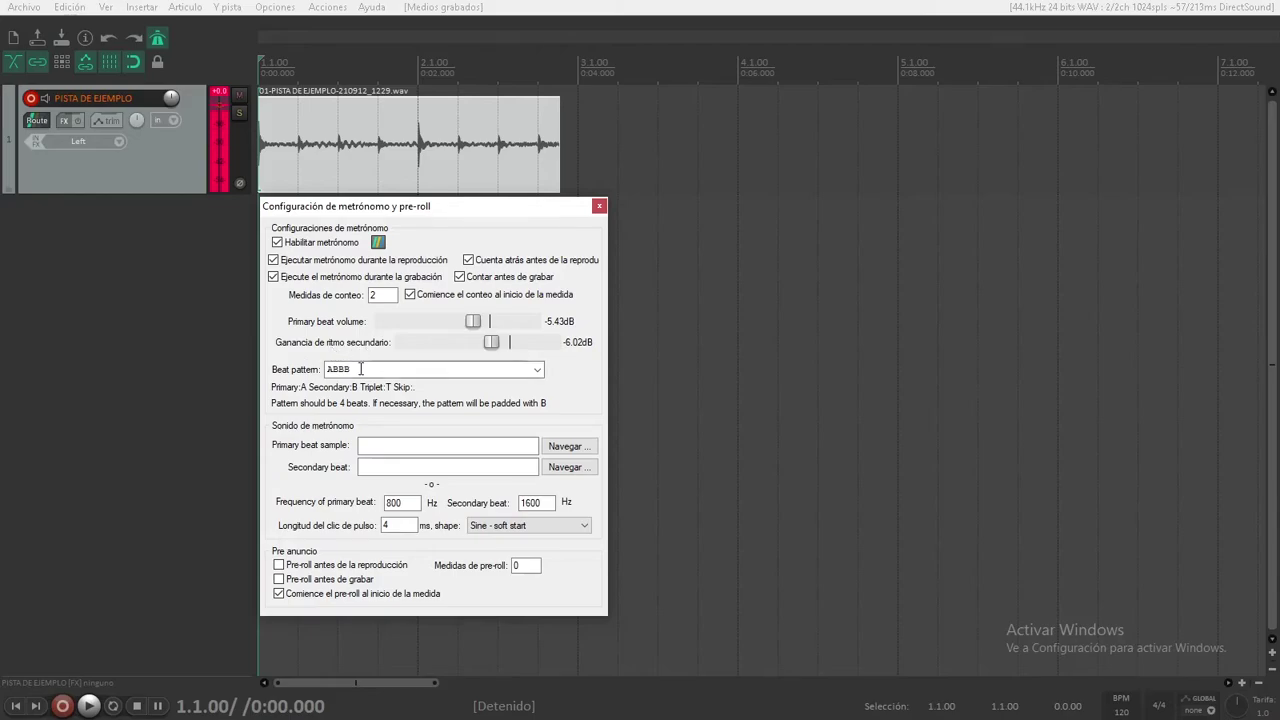
mouse_move(494, 344)
left_mouse_down()
mouse_move(508, 344)
mouse_move(462, 329)
mouse_move(492, 343)
left_mouse_up()
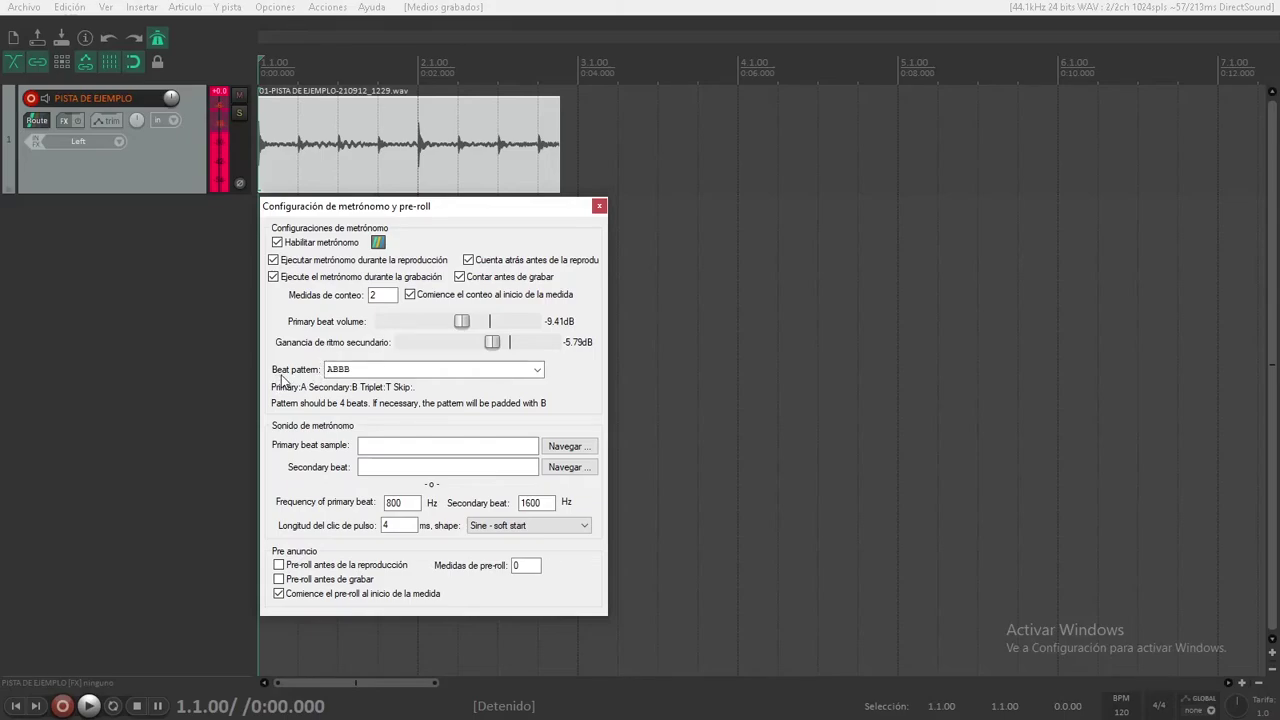
left_click(329, 370)
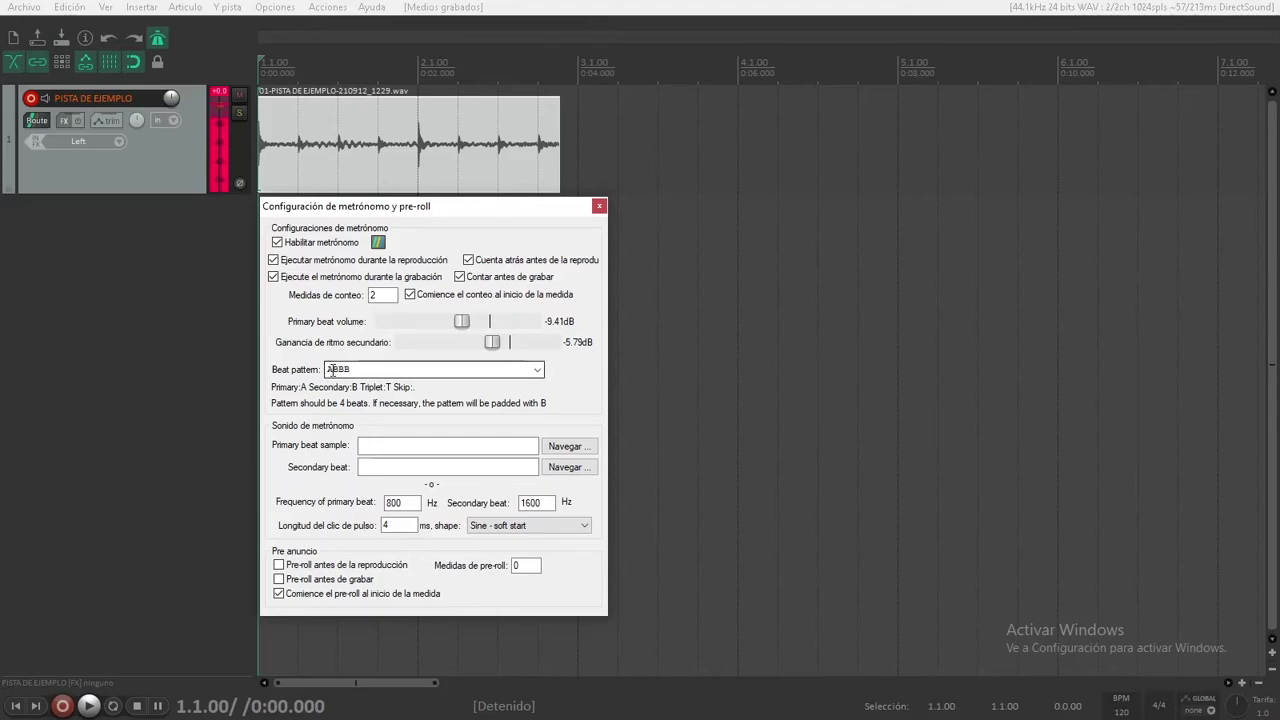
left_click_drag(331, 370, 346, 370)
left_click(345, 369)
Step: Delete the recorded take, turn off the count-in before playback and audition the metronome
left_click(313, 154)
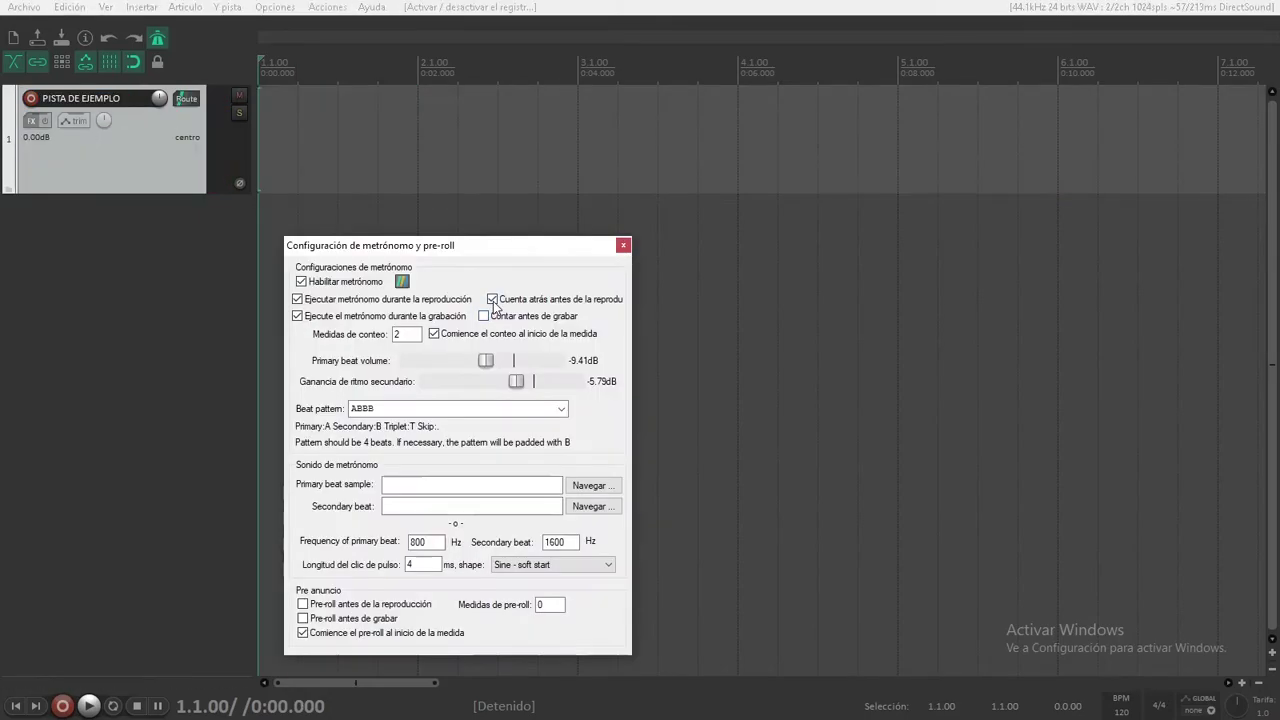
left_click(493, 300)
key("space")
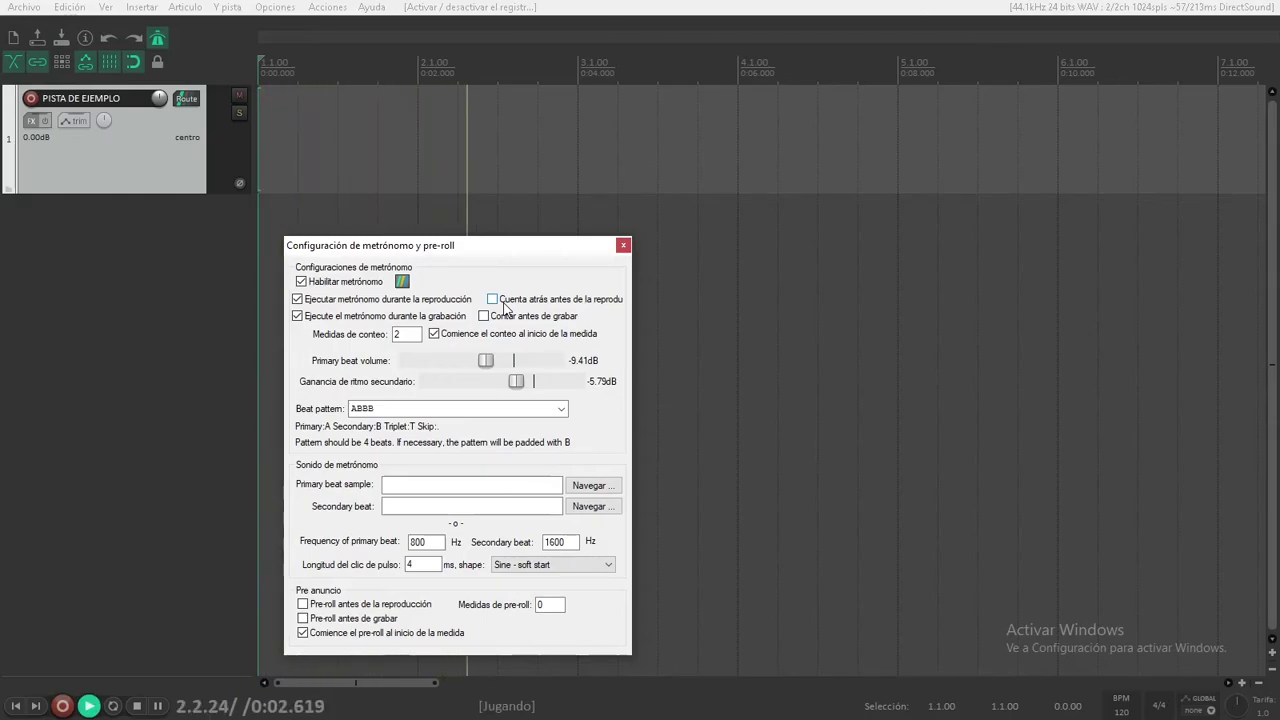
key("space")
Step: Re-enter the beat pattern as ABBB, raise the primary beat volume to +1.90 dB and audition the metronome
left_click(370, 408)
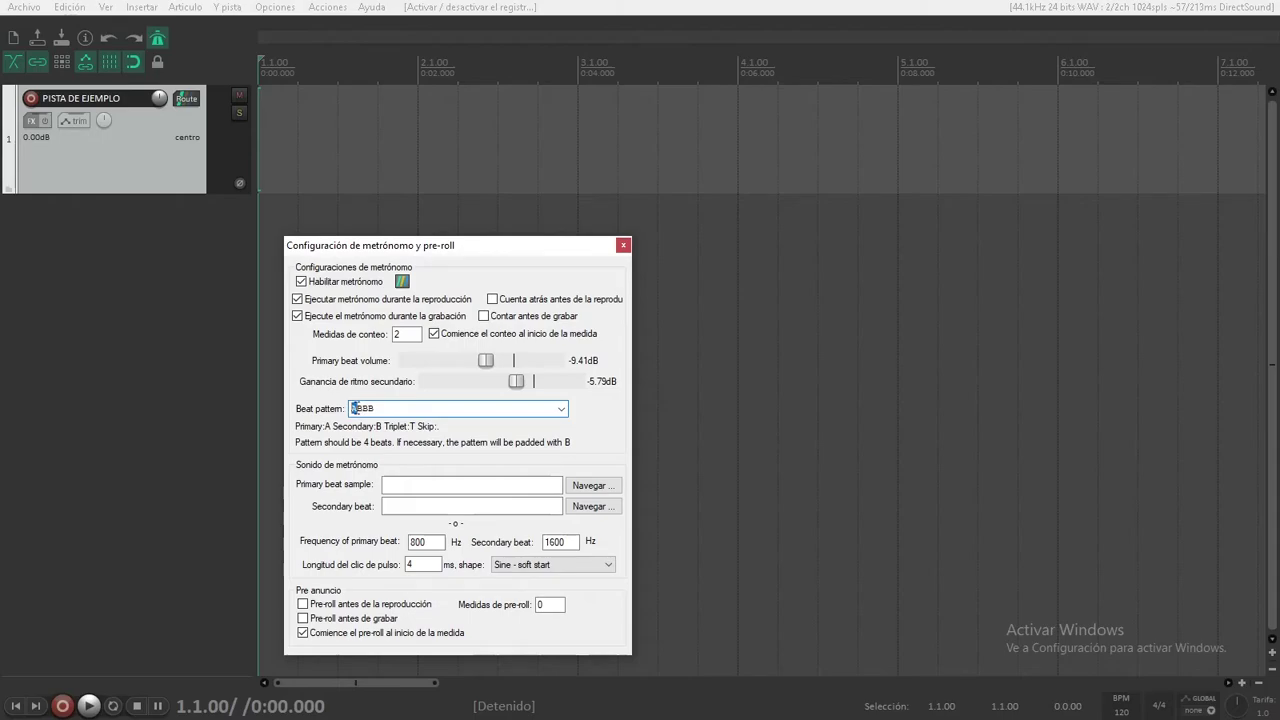
left_click_drag(358, 408, 374, 404)
type("ABB")
left_click_drag(486, 362, 521, 361)
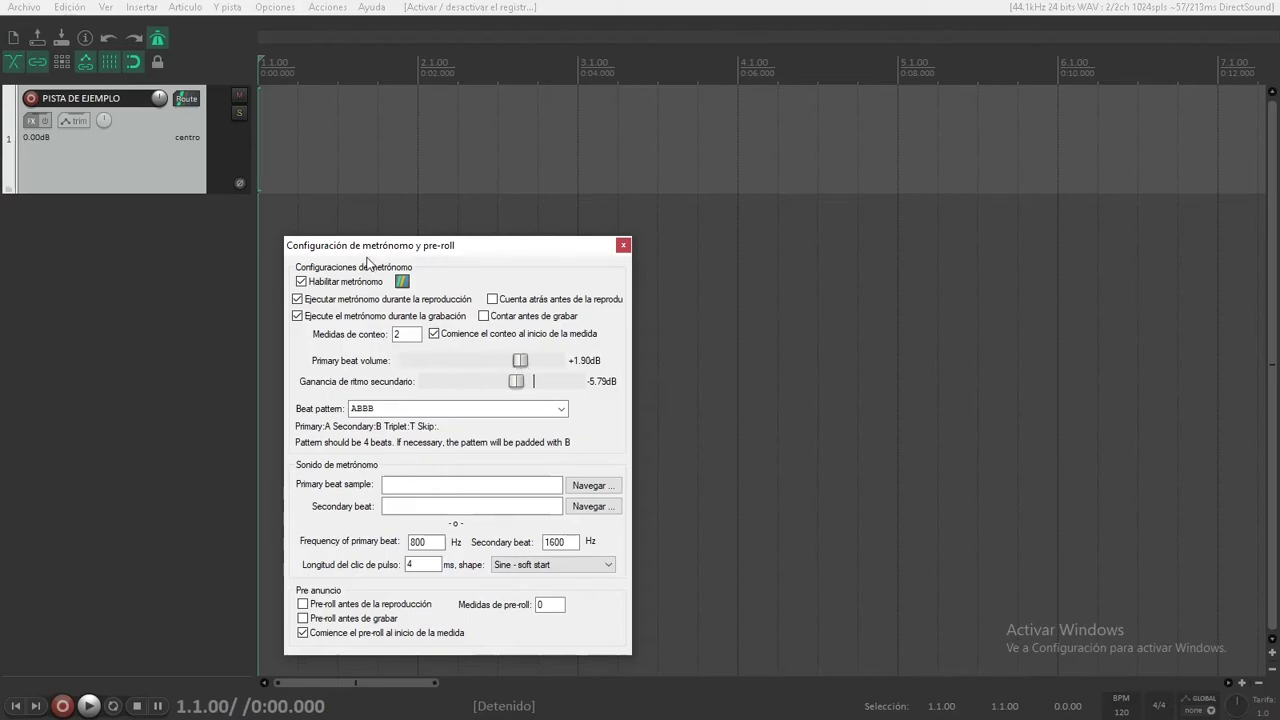
key("space")
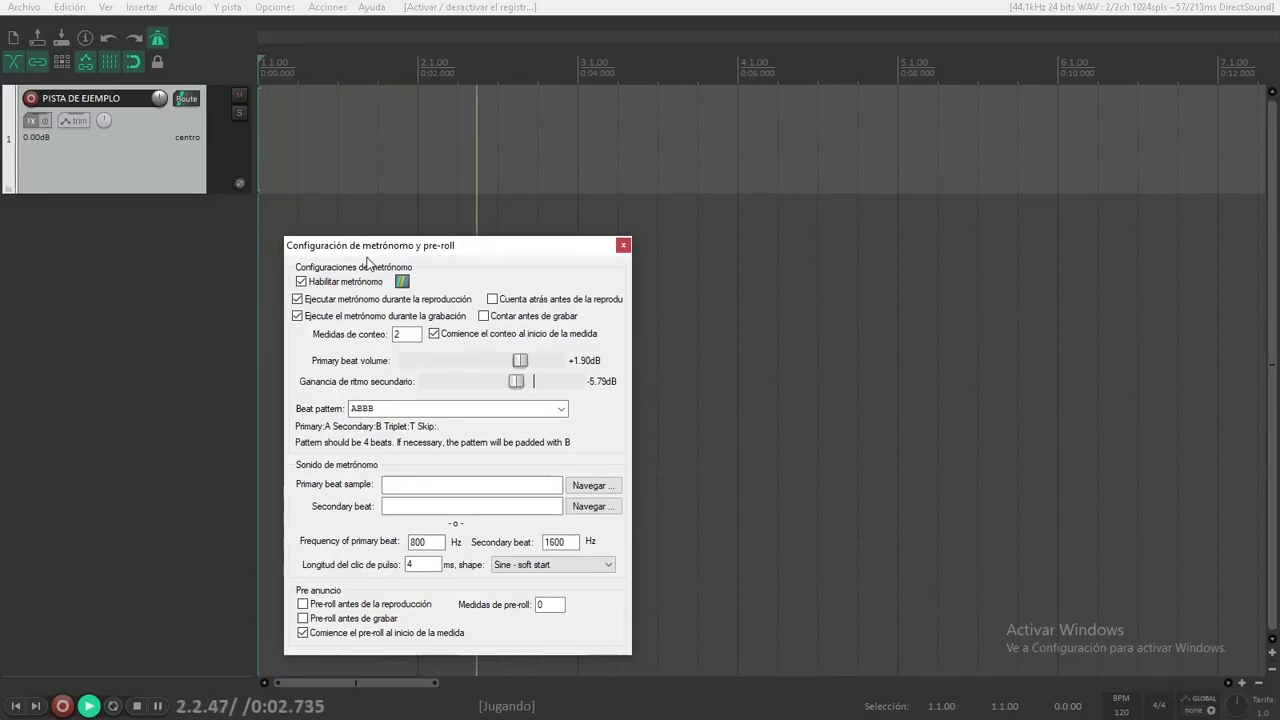
key("space")
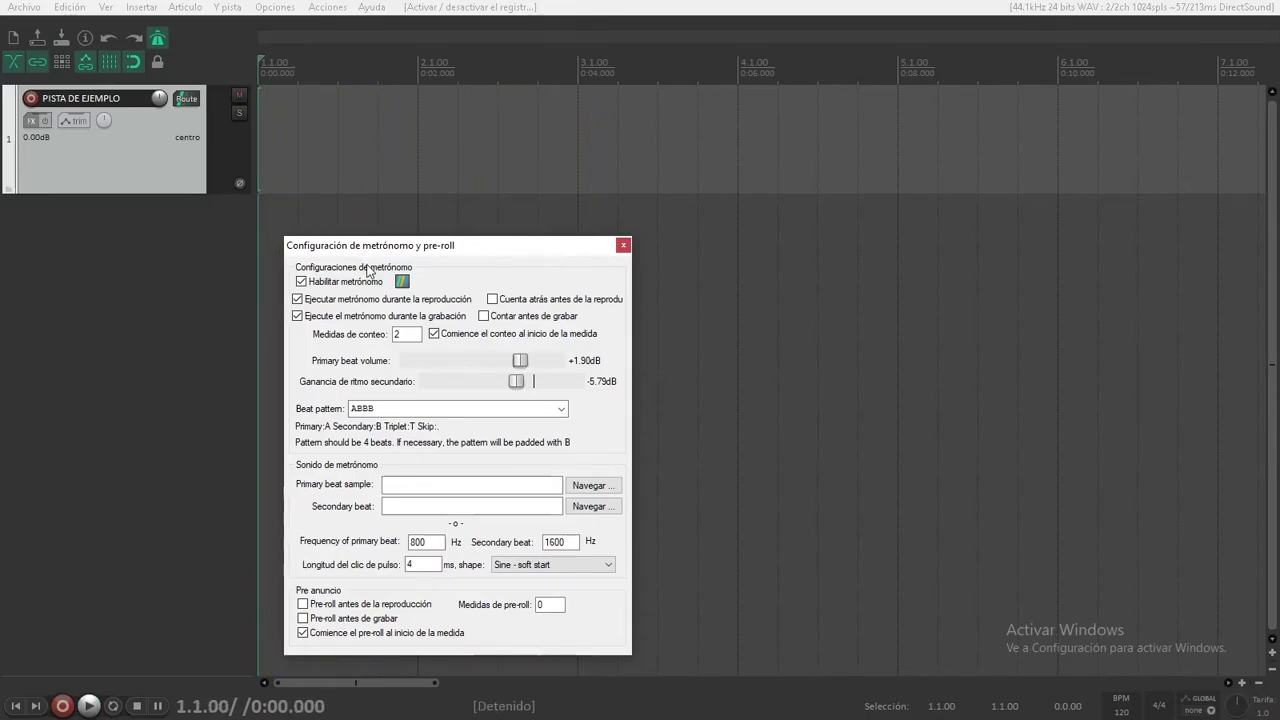
Step: Lower the secondary beat gain to -28.4 dB and audition the metronome
left_click_drag(519, 384, 470, 389)
key("space")
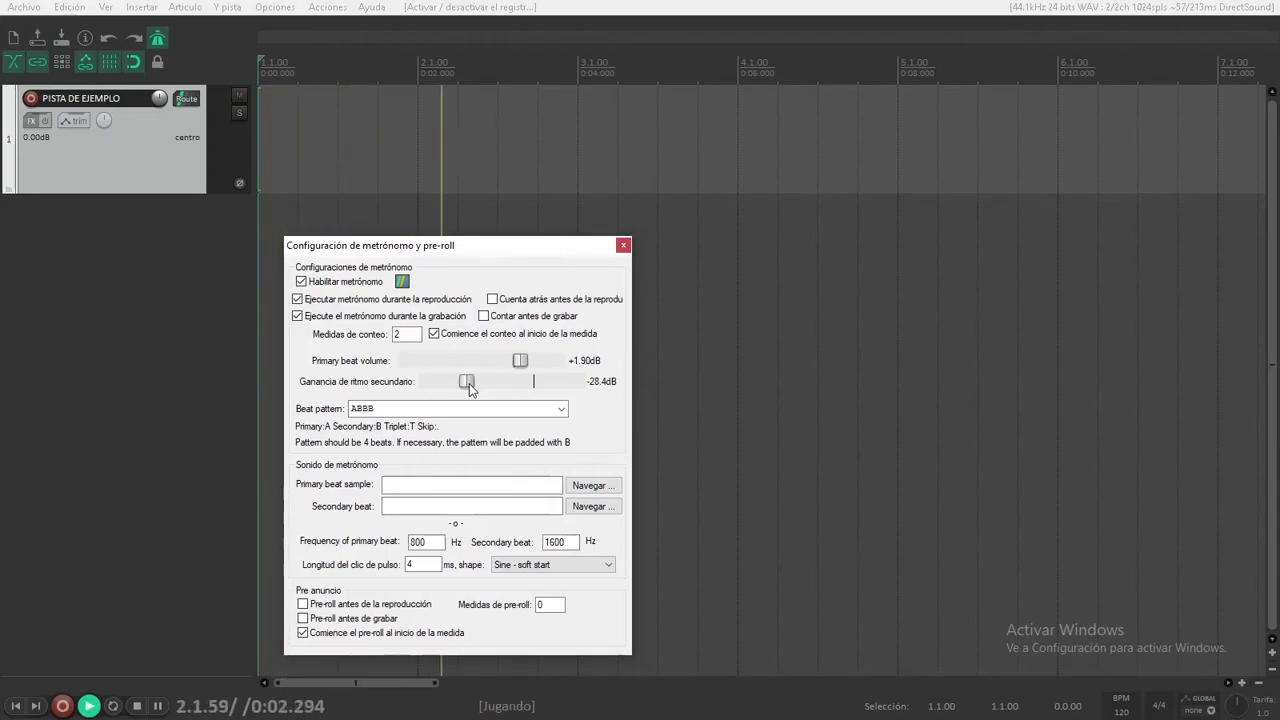
key("space")
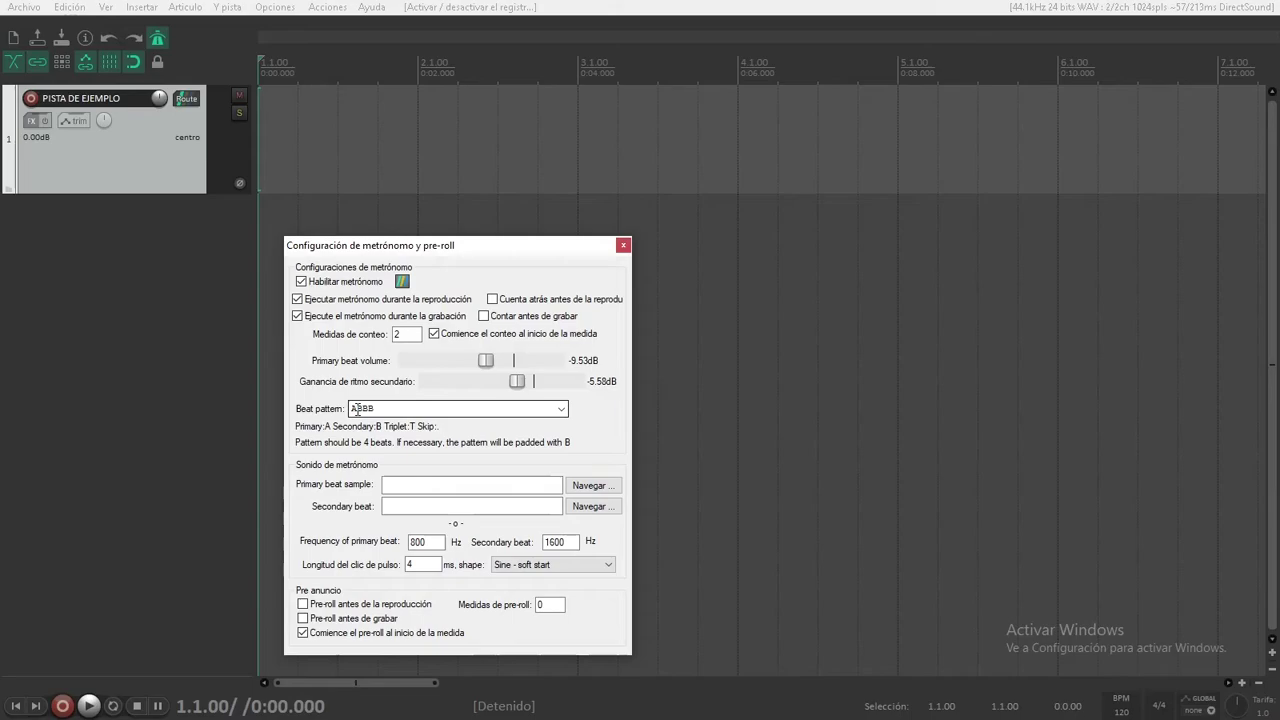
Step: Set the beat pattern to BAAA and the secondary beat gain to -5.33 dB, and audition the metronome
left_click_drag(355, 408, 373, 408)
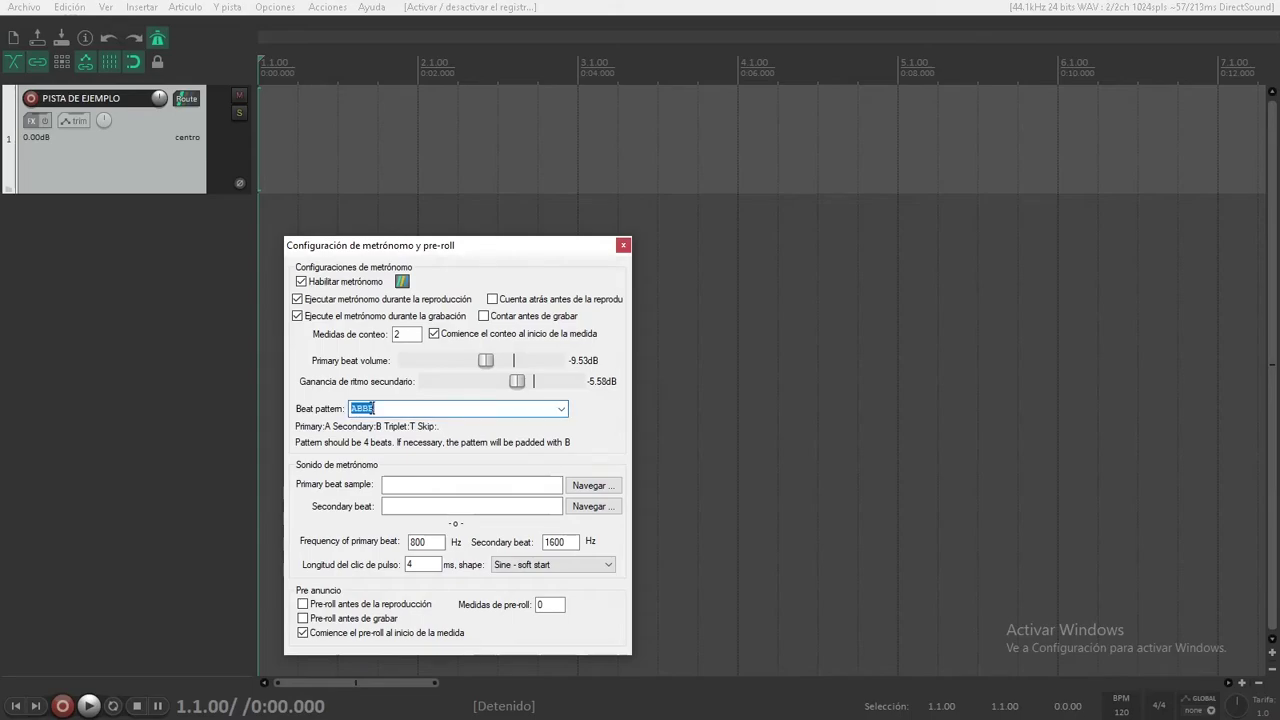
type("BAAA")
left_click_drag(515, 381, 517, 381)
key("space")
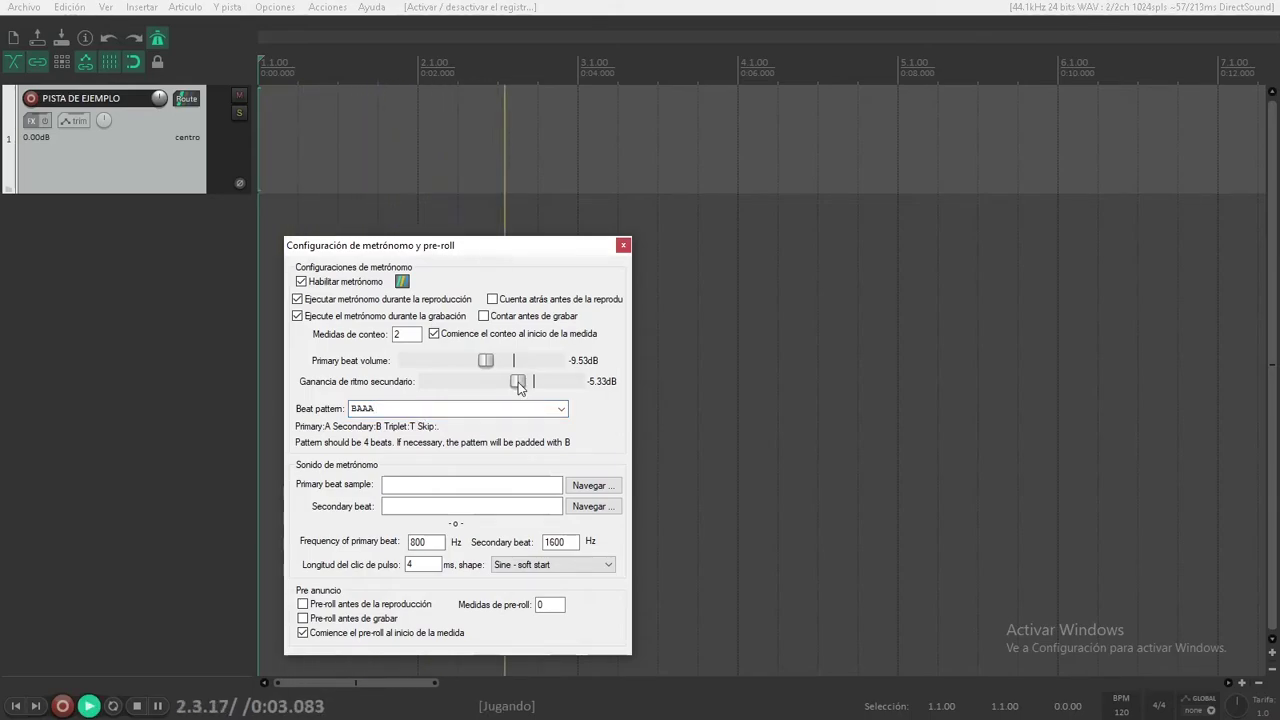
key("space")
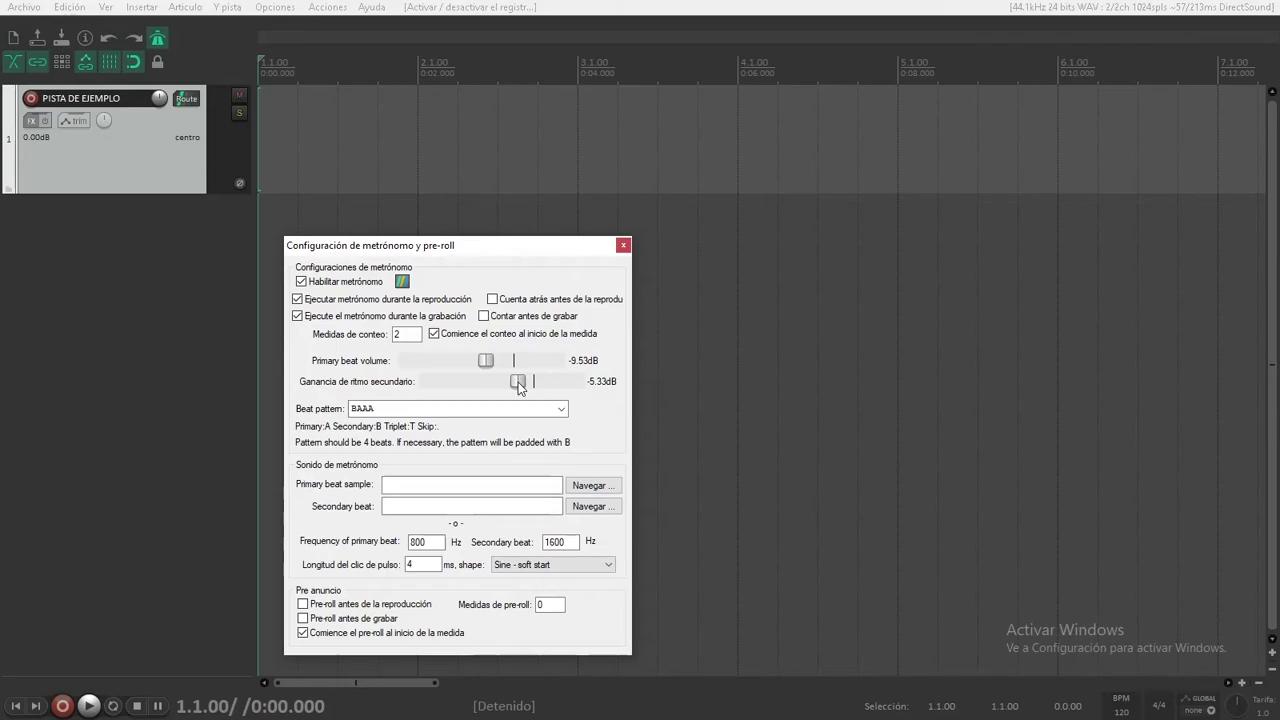
Step: Set the beat pattern to ABBB and open the primary beat frequency for editing
left_click(470, 404)
type("ABBB")
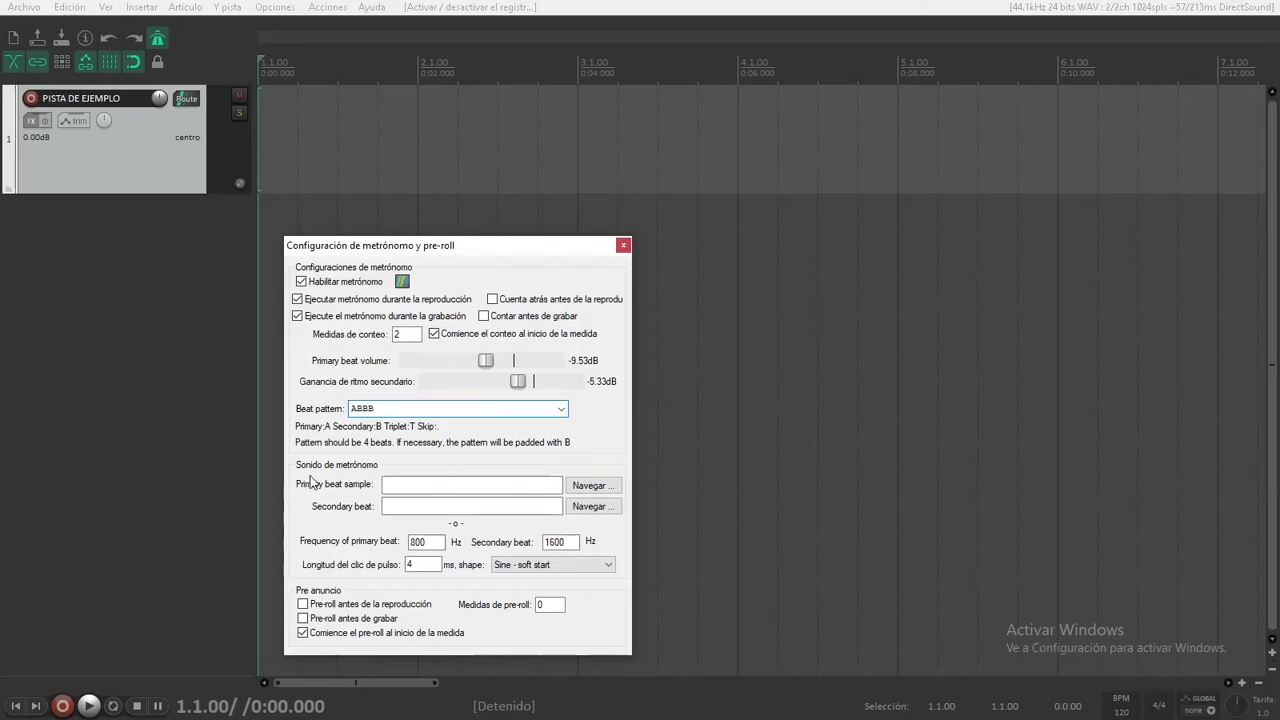
left_click(385, 486)
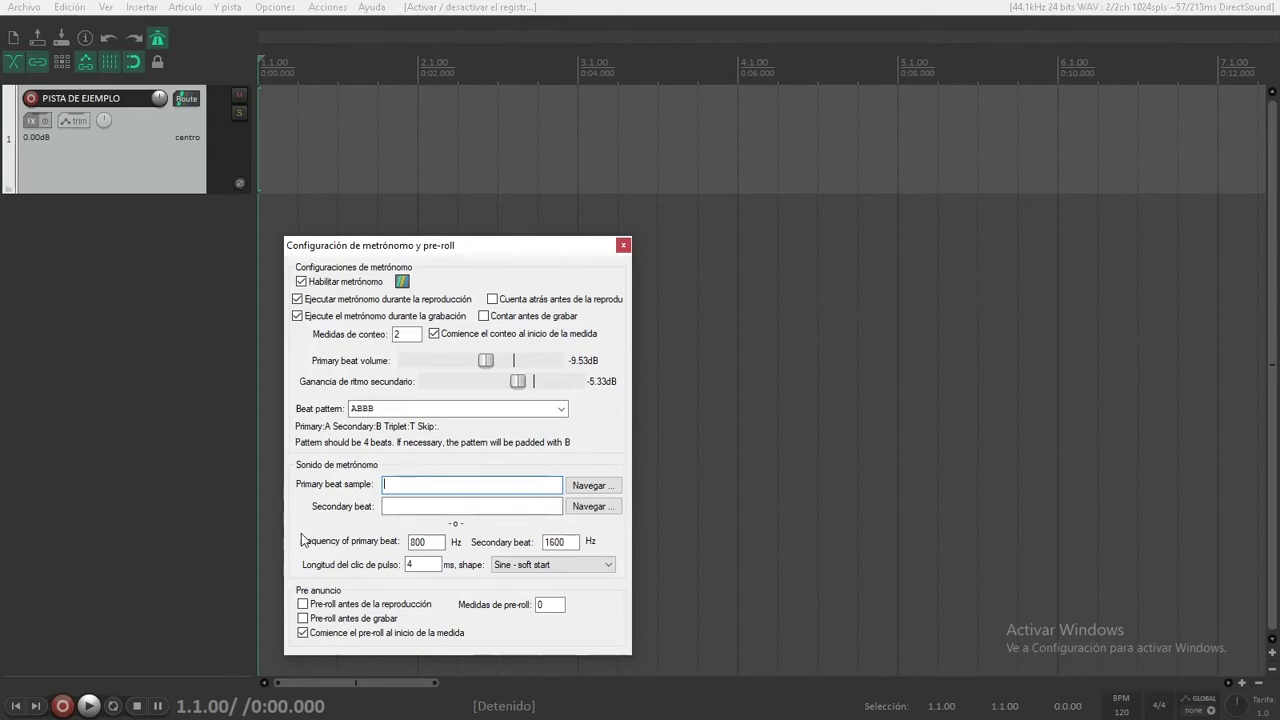
double_click(427, 545)
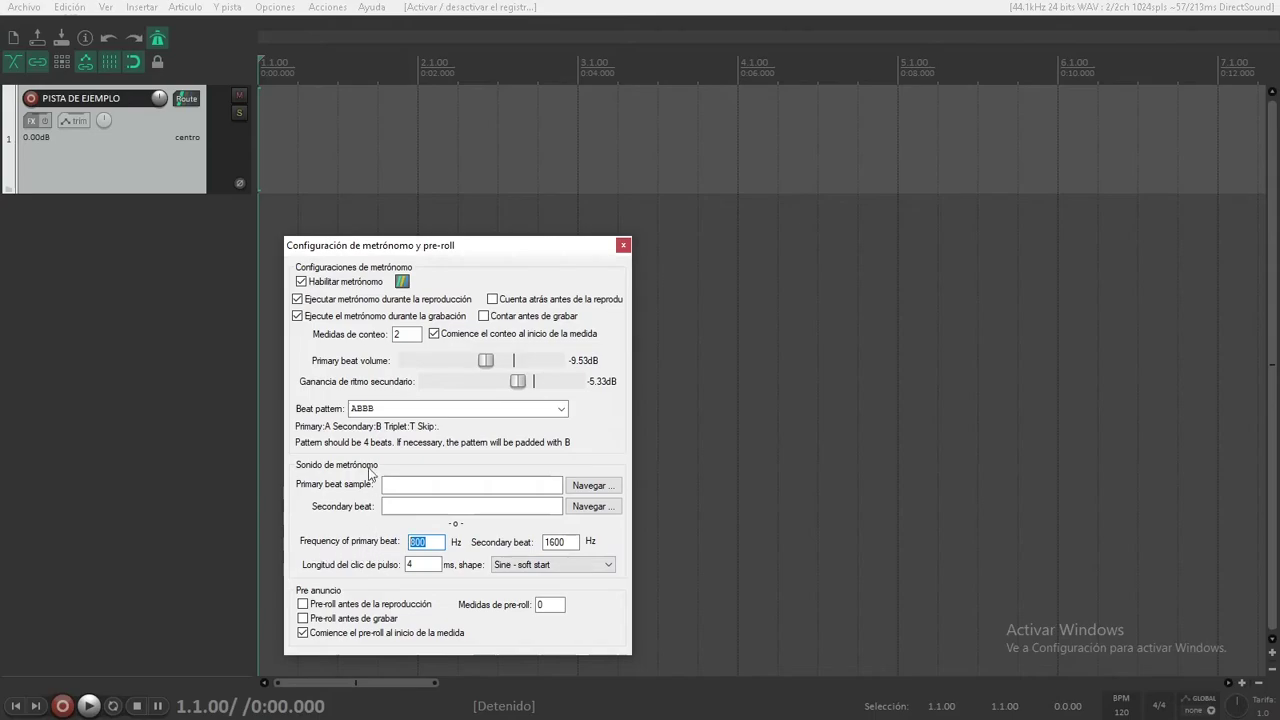
Step: Set the metronome's primary beat frequency to 400 Hz and audition the click with playback
left_click(355, 409)
left_click(355, 409)
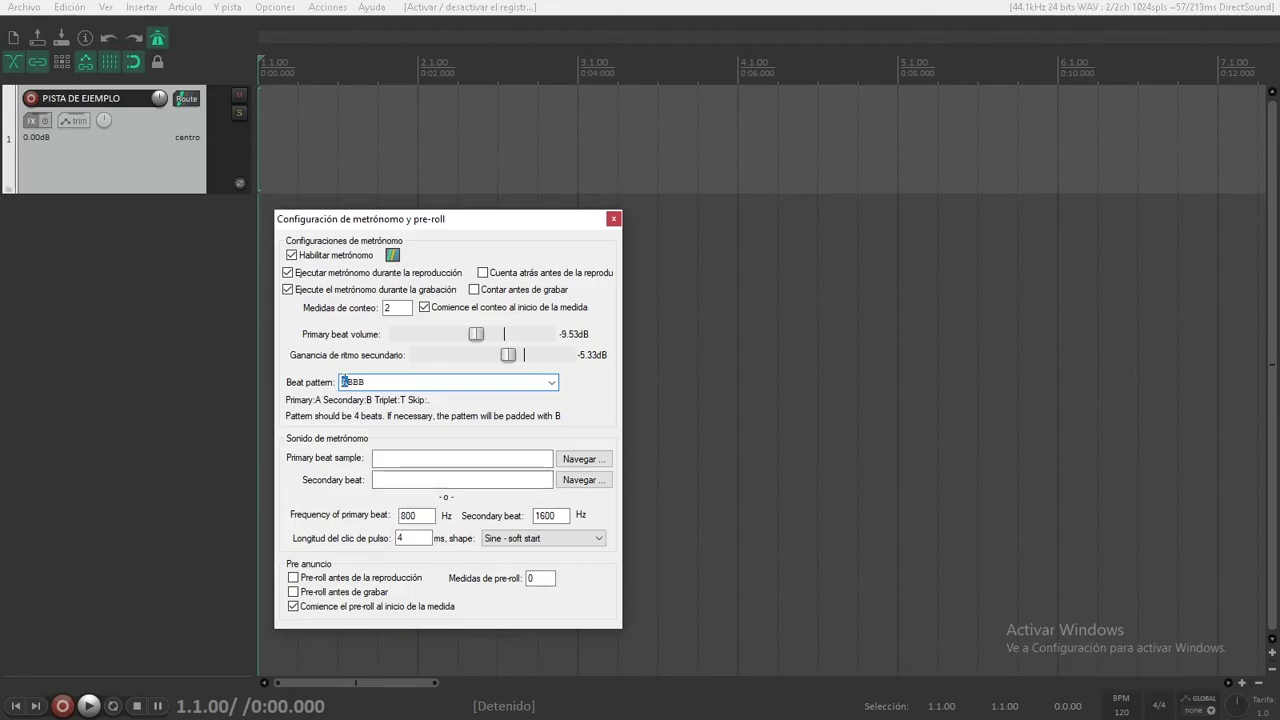
double_click(417, 516)
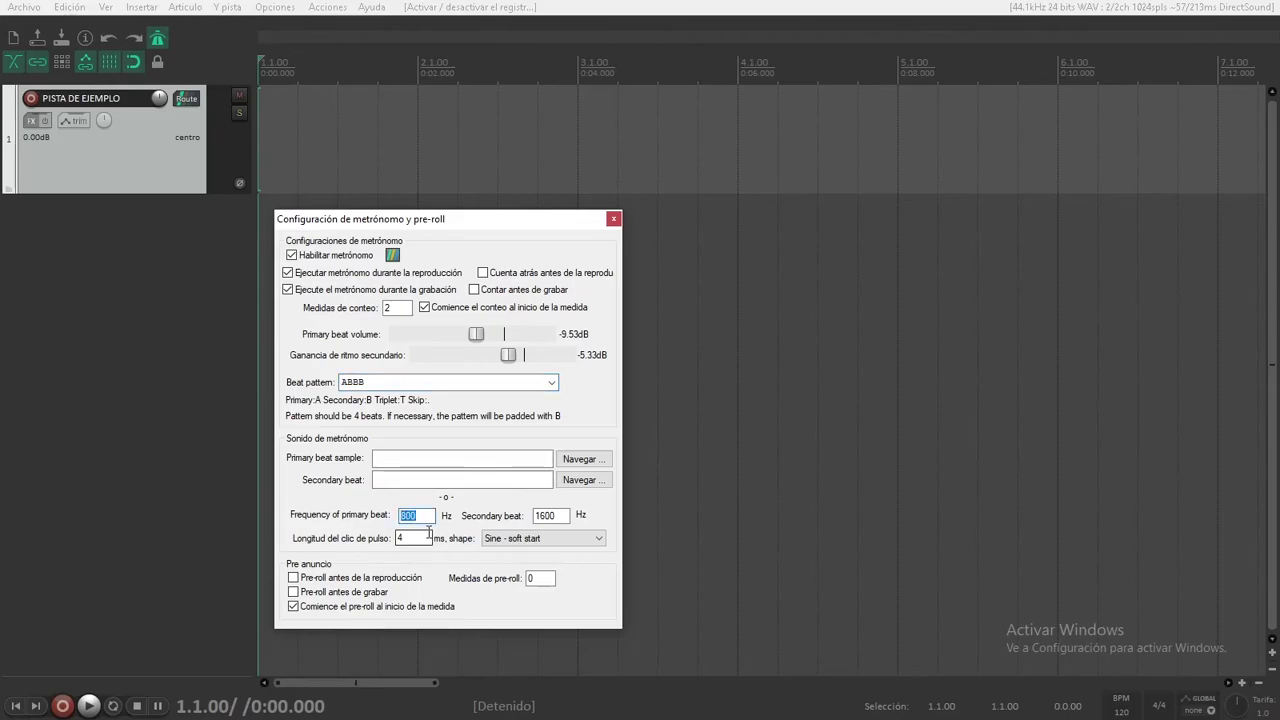
type("400")
key("space")
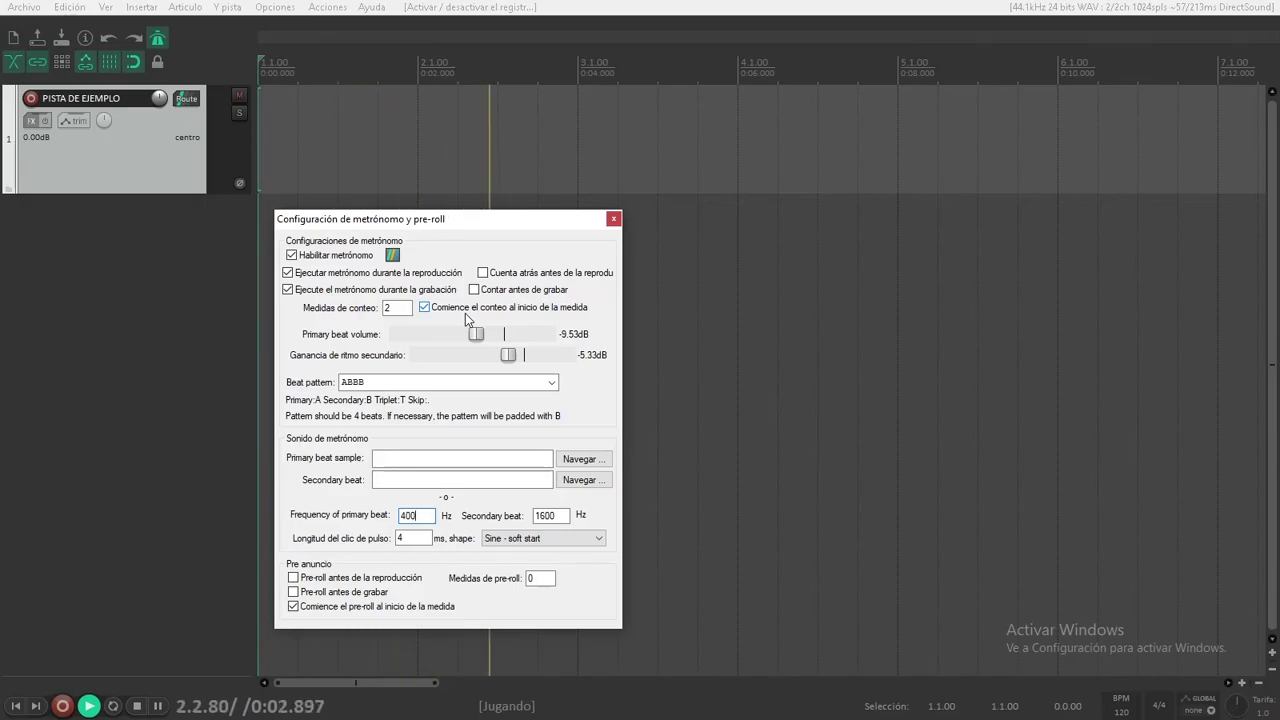
key("space")
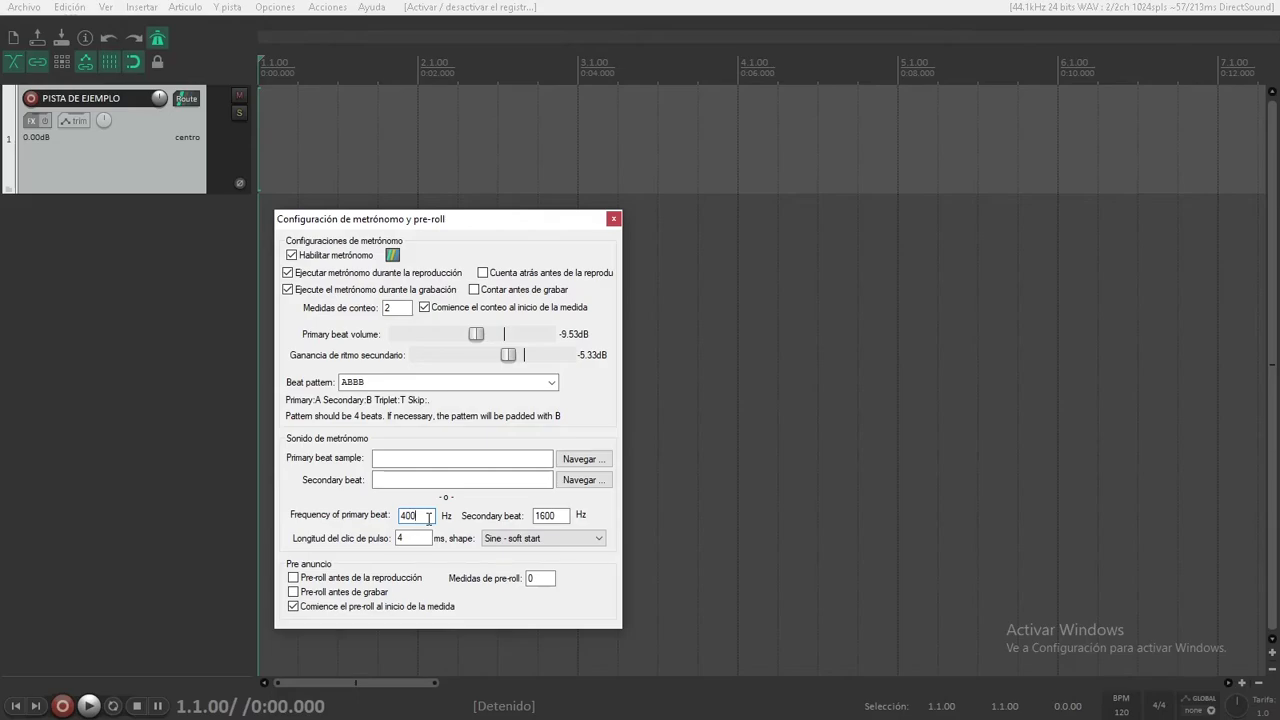
Step: Set the secondary beat frequency to 800 Hz and audition the metronome
double_click(542, 516)
type("800")
double_click(417, 515)
left_click(539, 538)
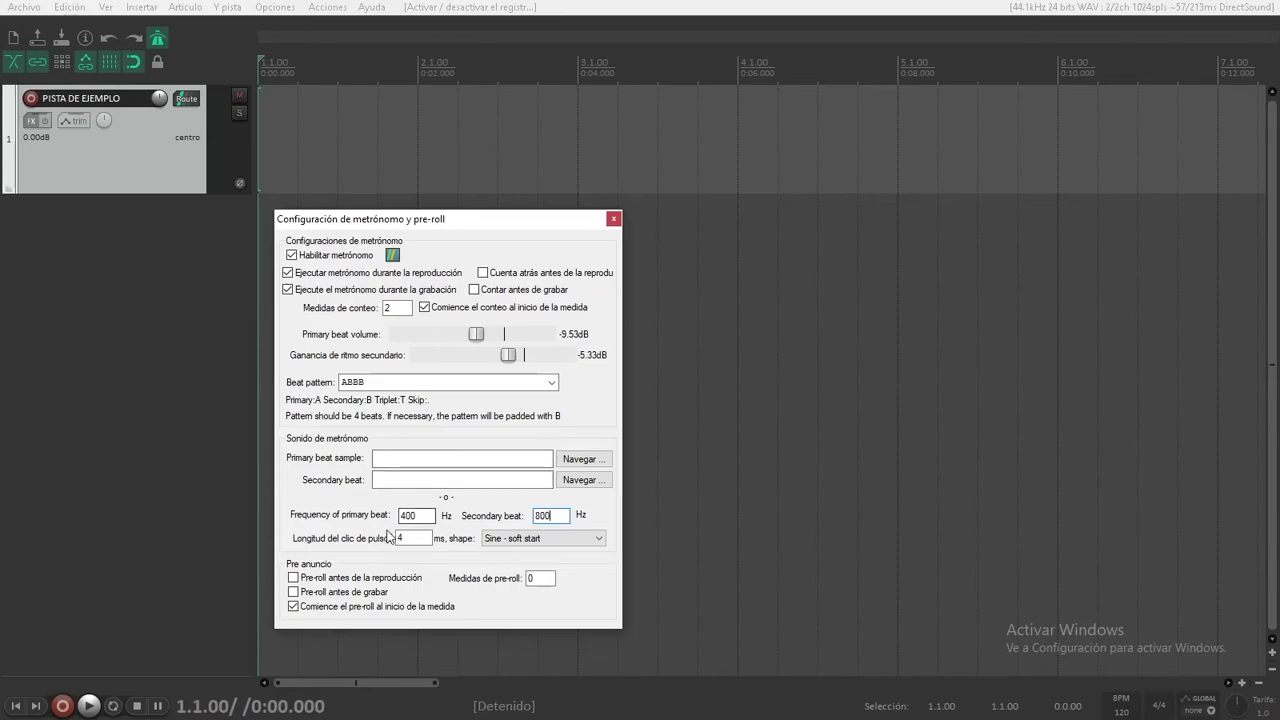
key("space")
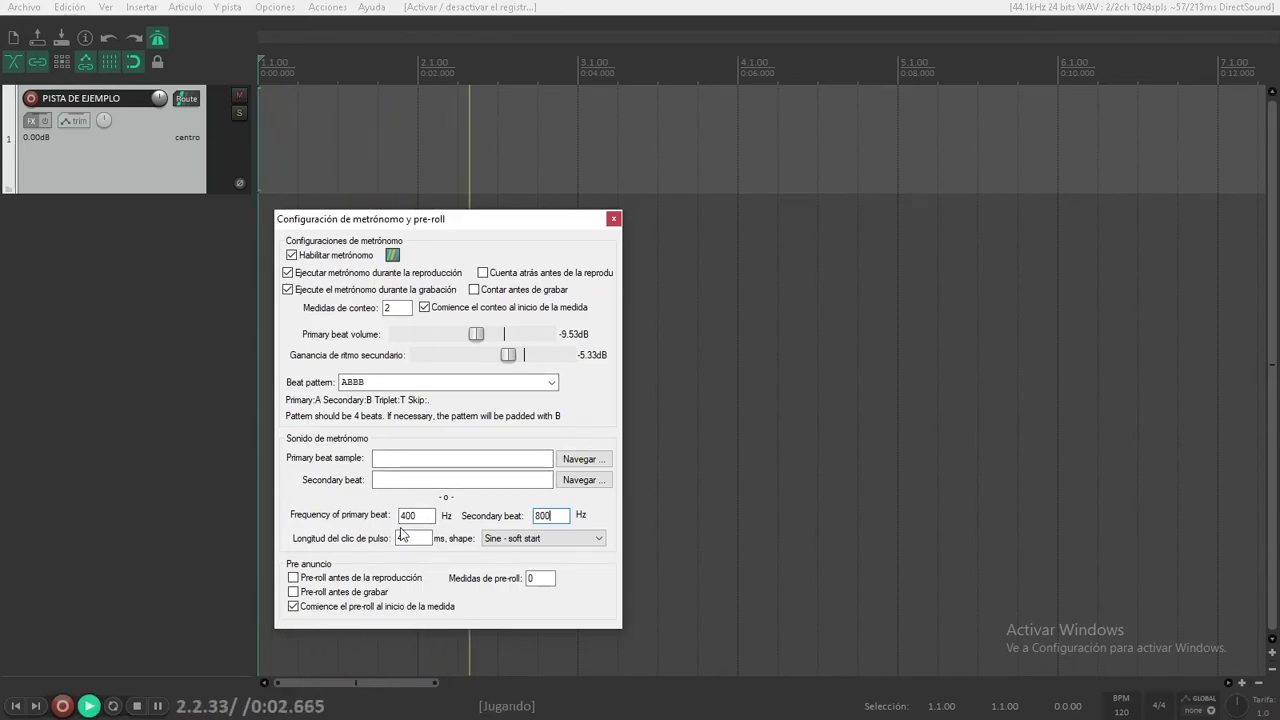
key("space")
Step: Raise the primary beat frequency to 1600 Hz and audition the metronome
double_click(397, 515)
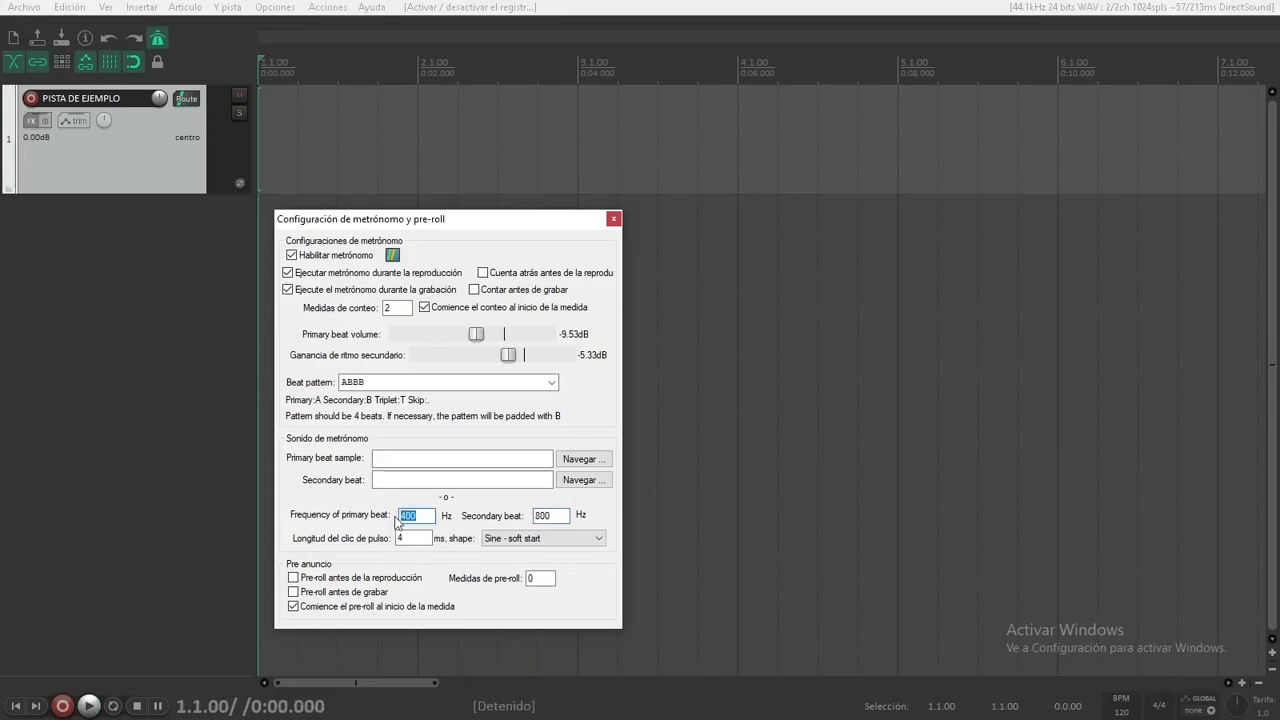
type("1600")
double_click(546, 515)
left_click_drag(546, 515, 531, 518)
key("space")
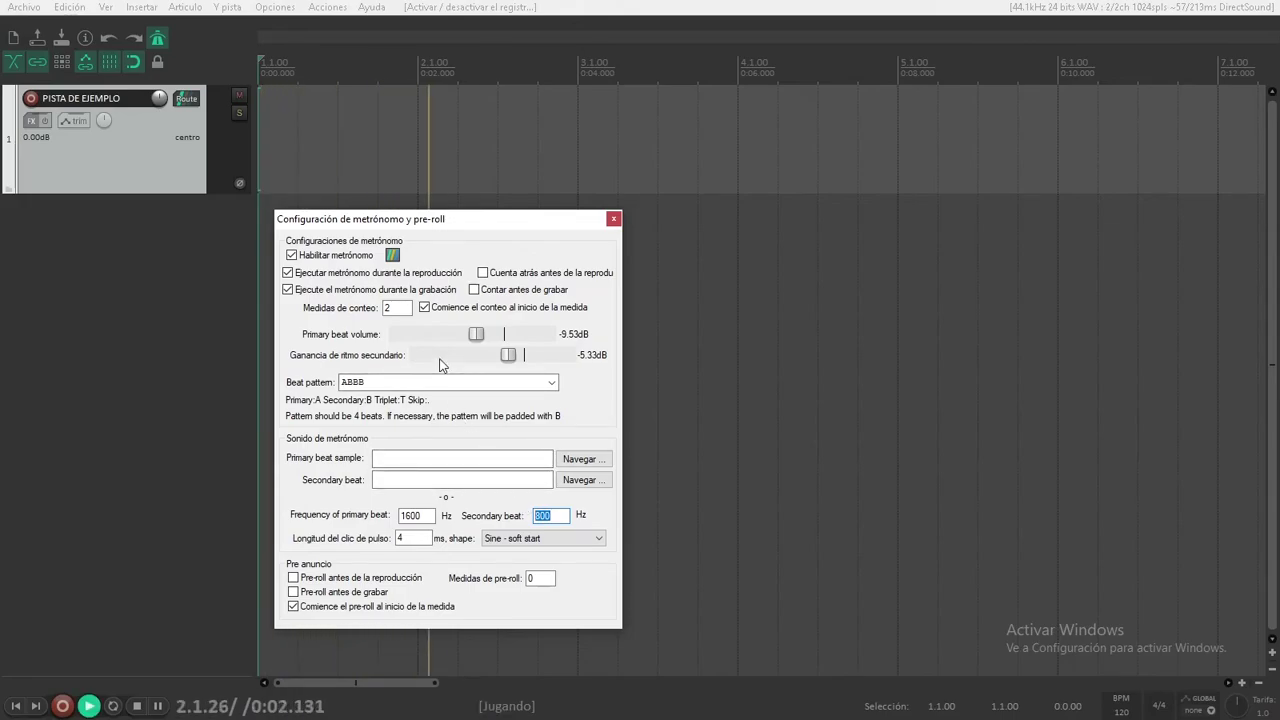
key("space")
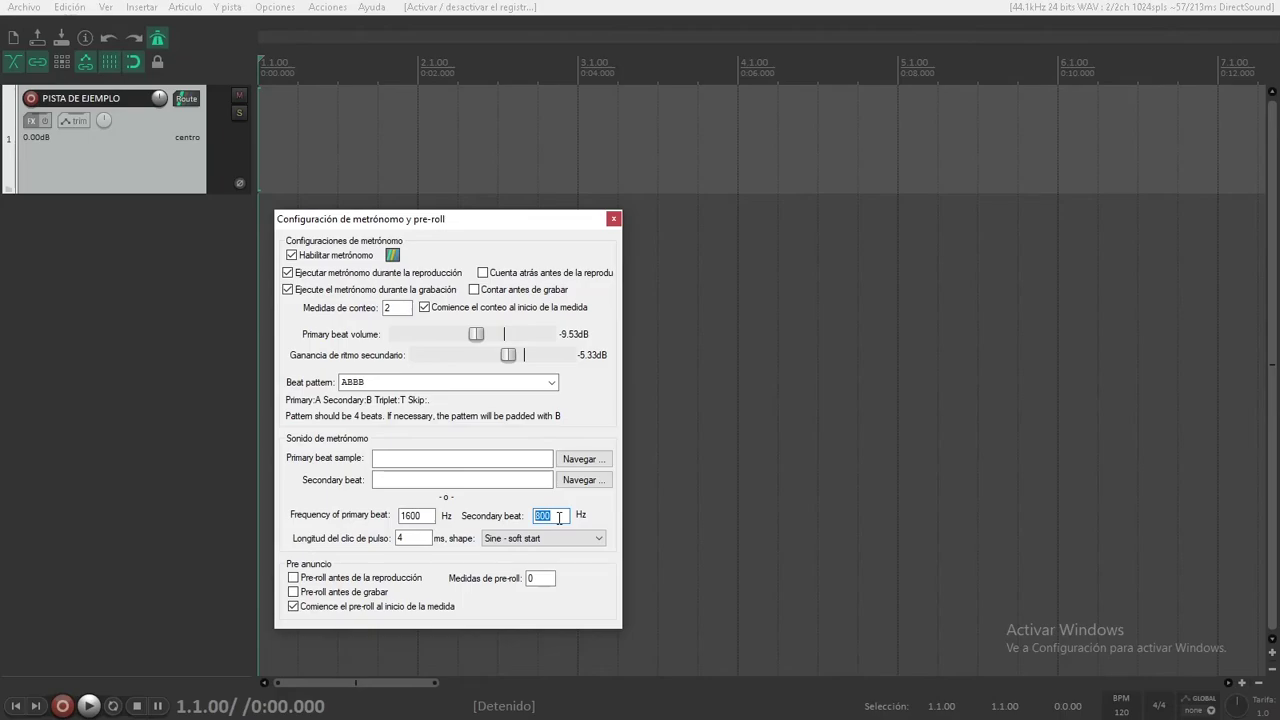
Step: Raise the secondary beat frequency to 3200 Hz and audition the metronome
type("3200")
key("space")
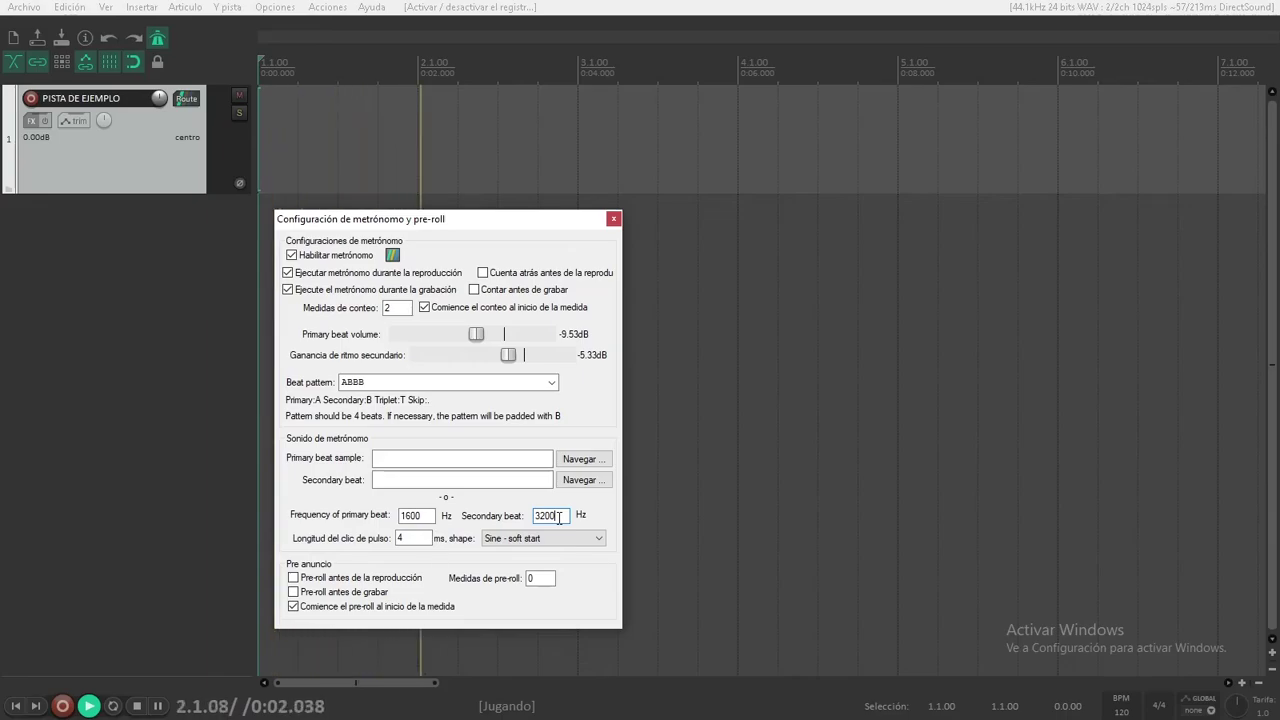
key("space")
Step: Set the primary beat frequency to 800 Hz and the secondary beat frequency to 1600 Hz
left_click_drag(432, 516, 402, 517)
type("800")
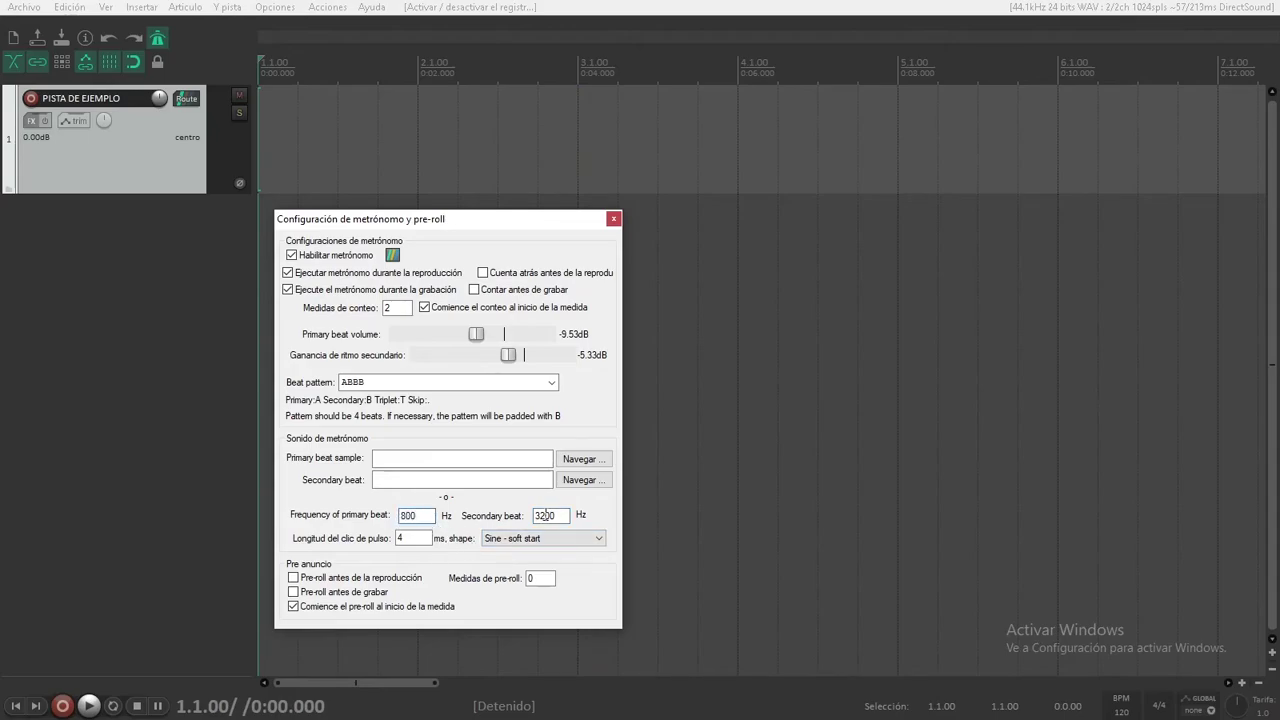
left_click_drag(560, 515, 533, 518)
type("1600")
Step: Set the pre-roll length to 2 measures and enable pre-roll before playback
left_click_drag(494, 219, 444, 211)
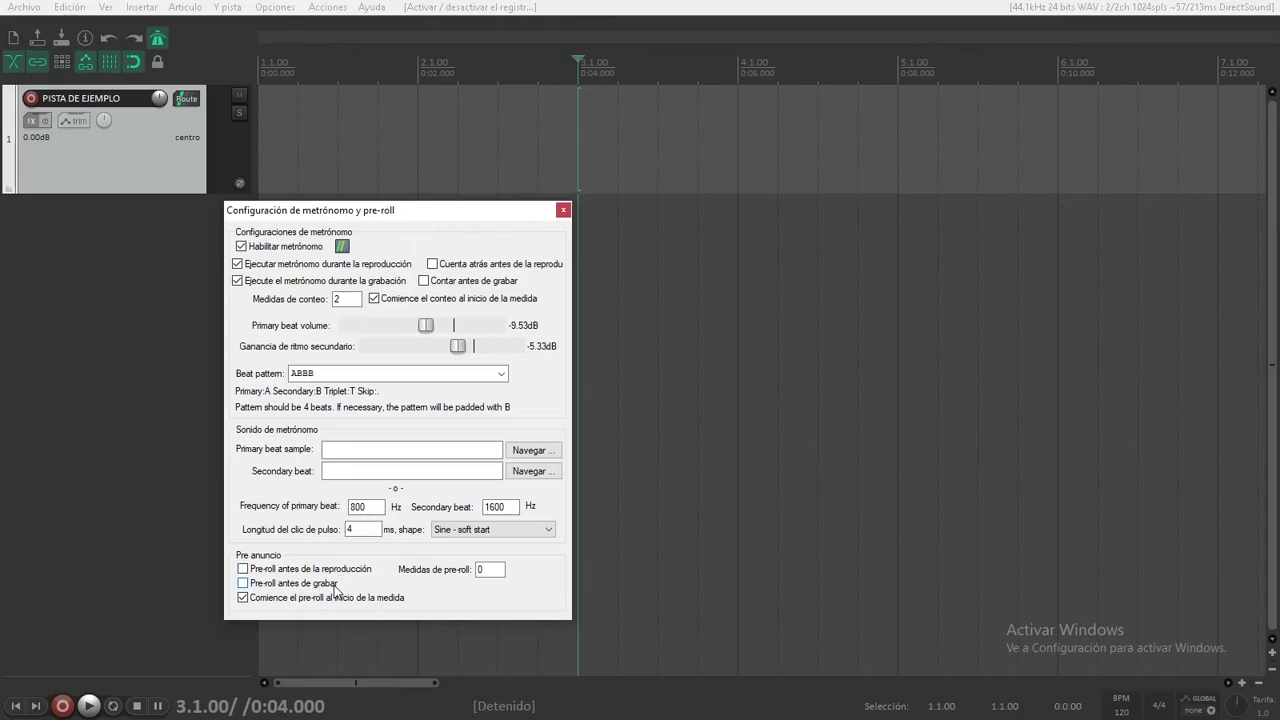
double_click(479, 570)
type("2")
left_click(242, 569)
Step: Move the metronome settings window clear of the cursor and test the playback pre-roll from measure 3
left_click_drag(530, 220, 962, 250)
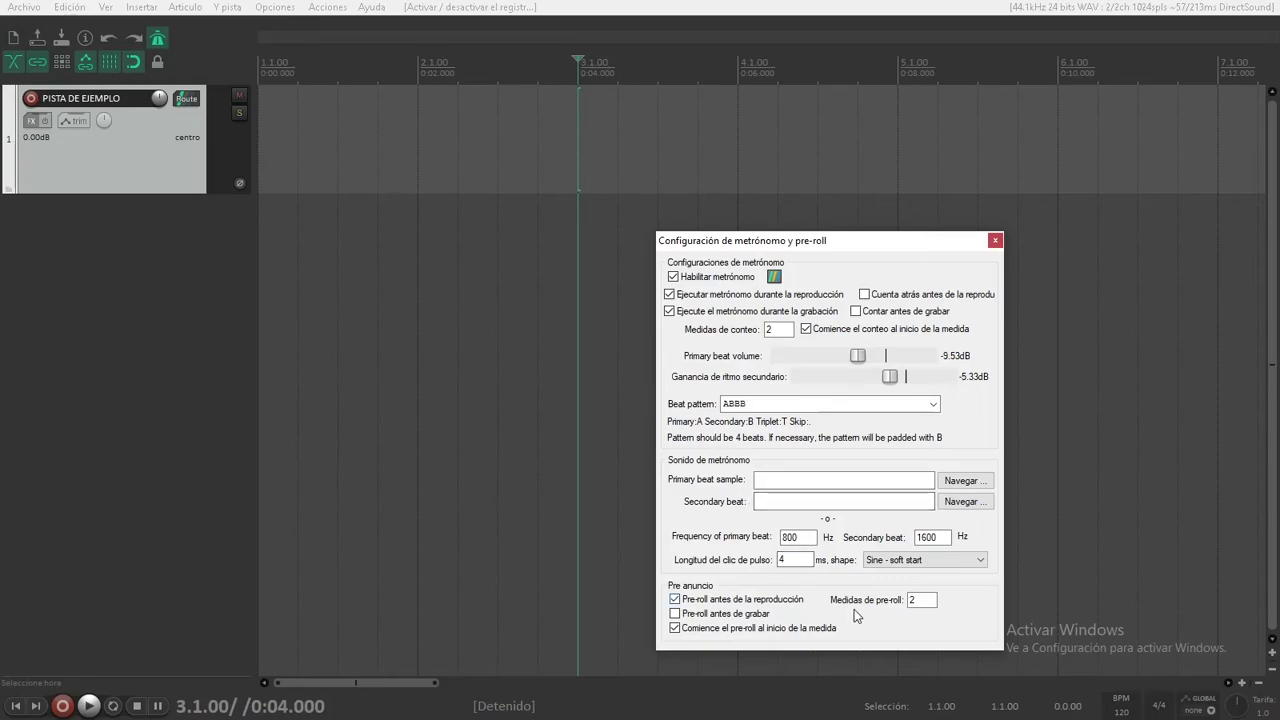
left_click(915, 601)
key("space")
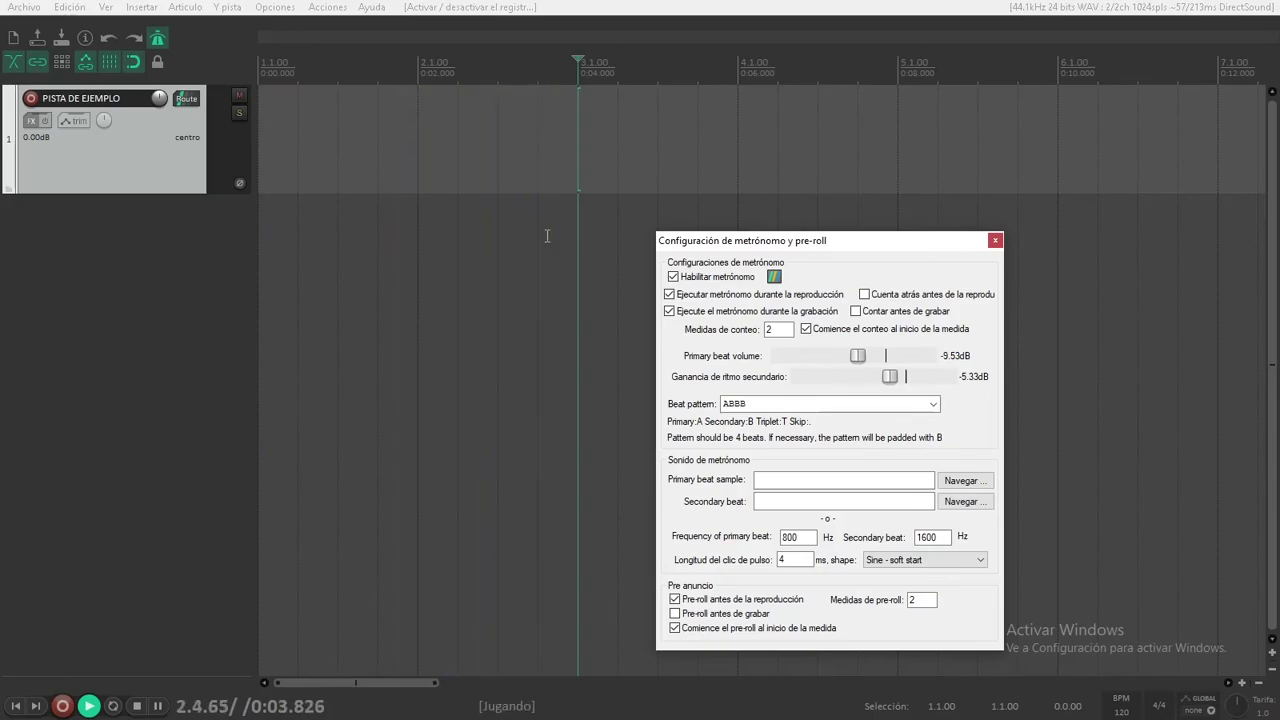
key("space")
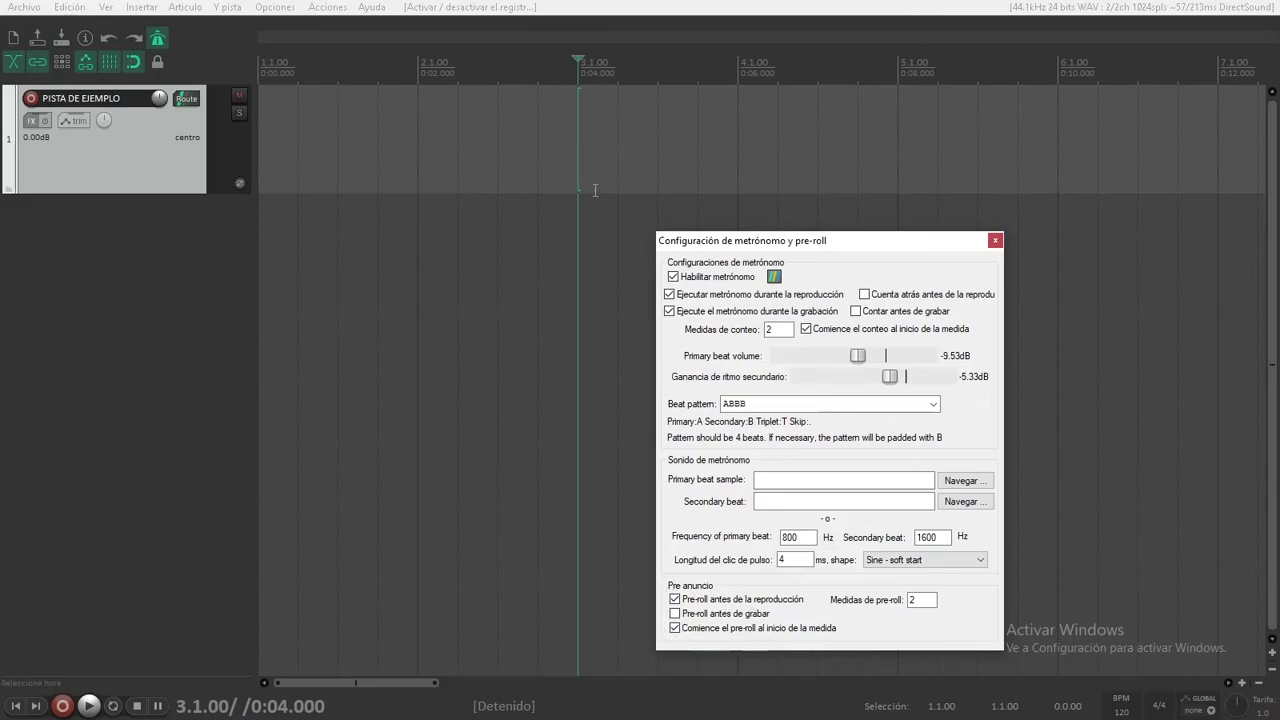
Step: Place the edit cursor at measure 4 and test the playback pre-roll with the metronome settings open
left_click_drag(773, 248, 263, 235)
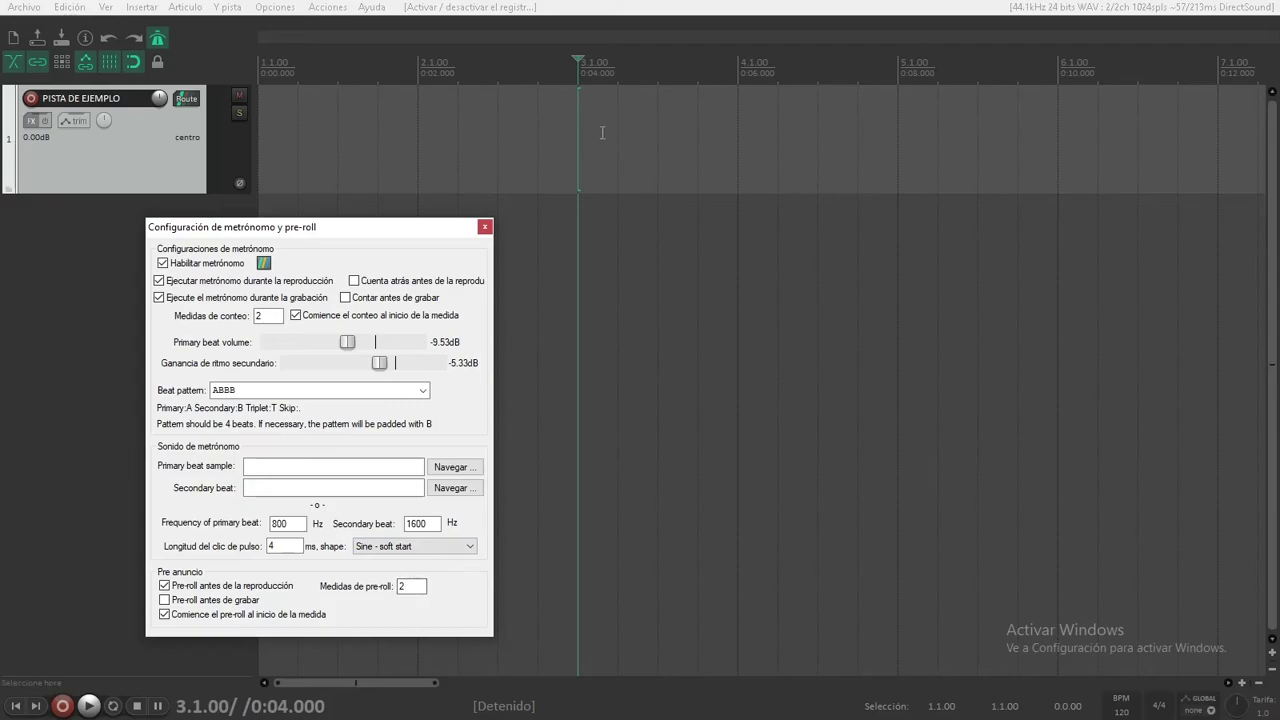
left_click(741, 140)
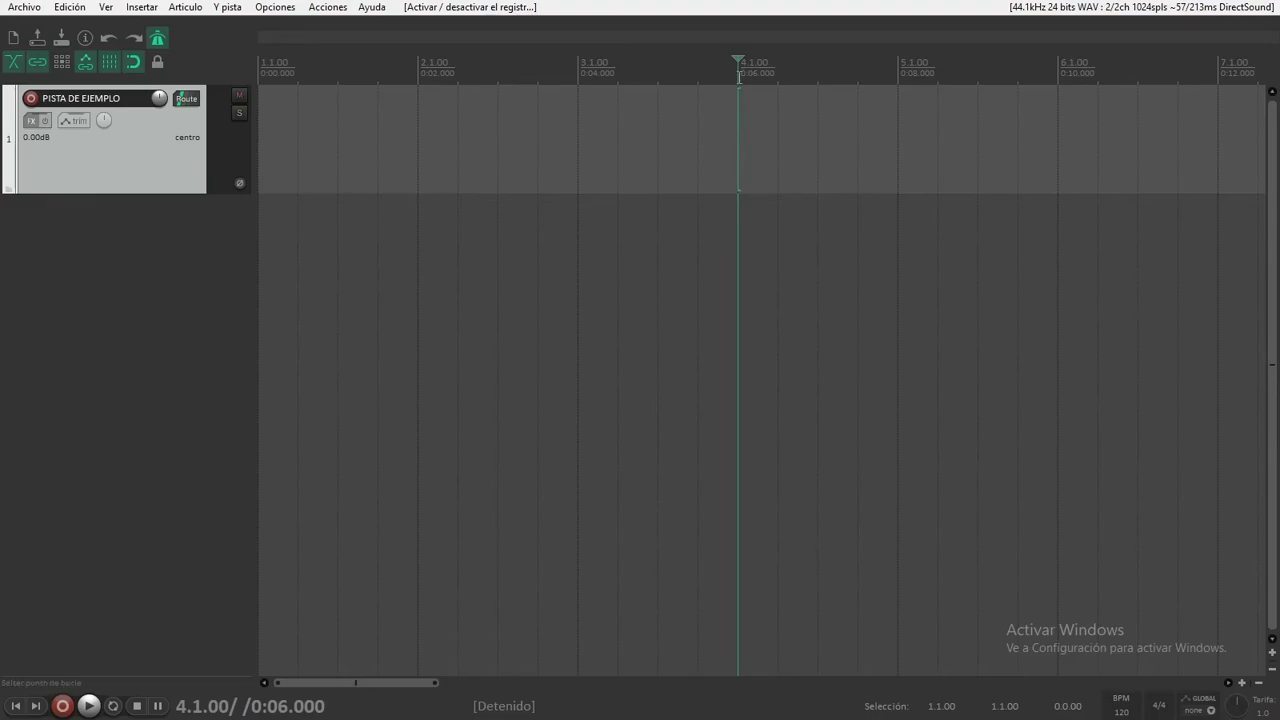
right_click(157, 38)
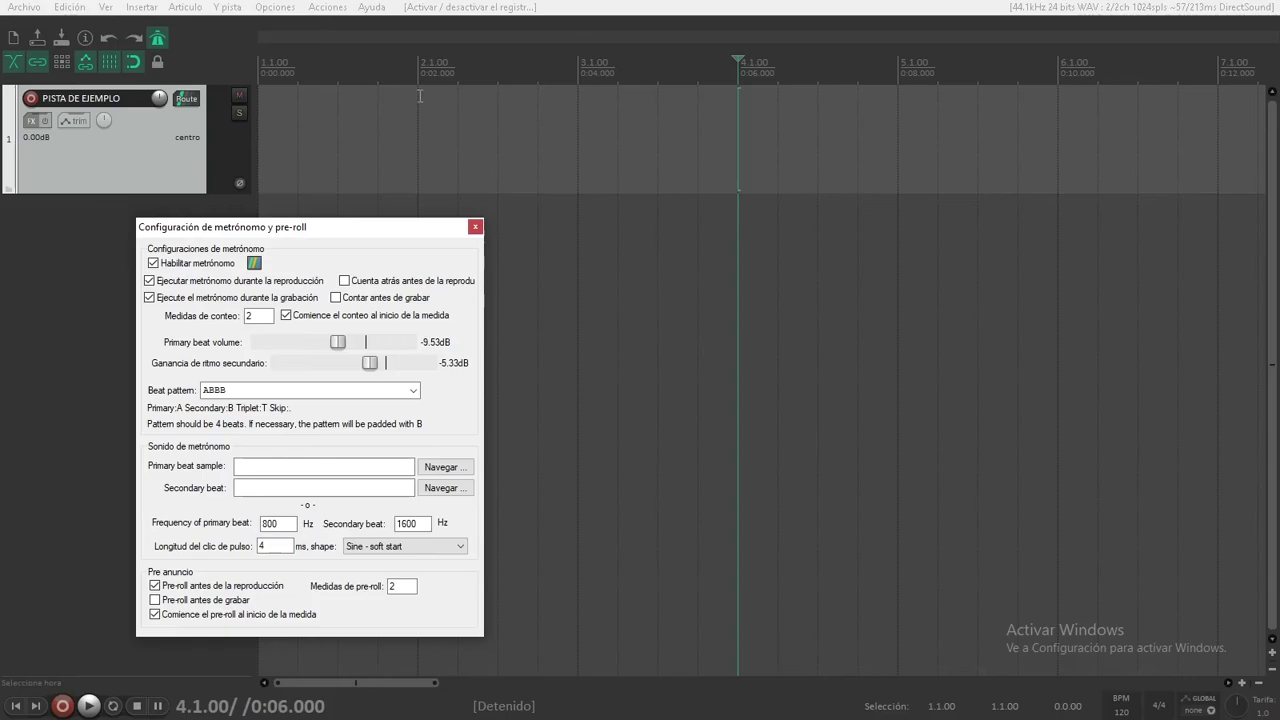
key("space")
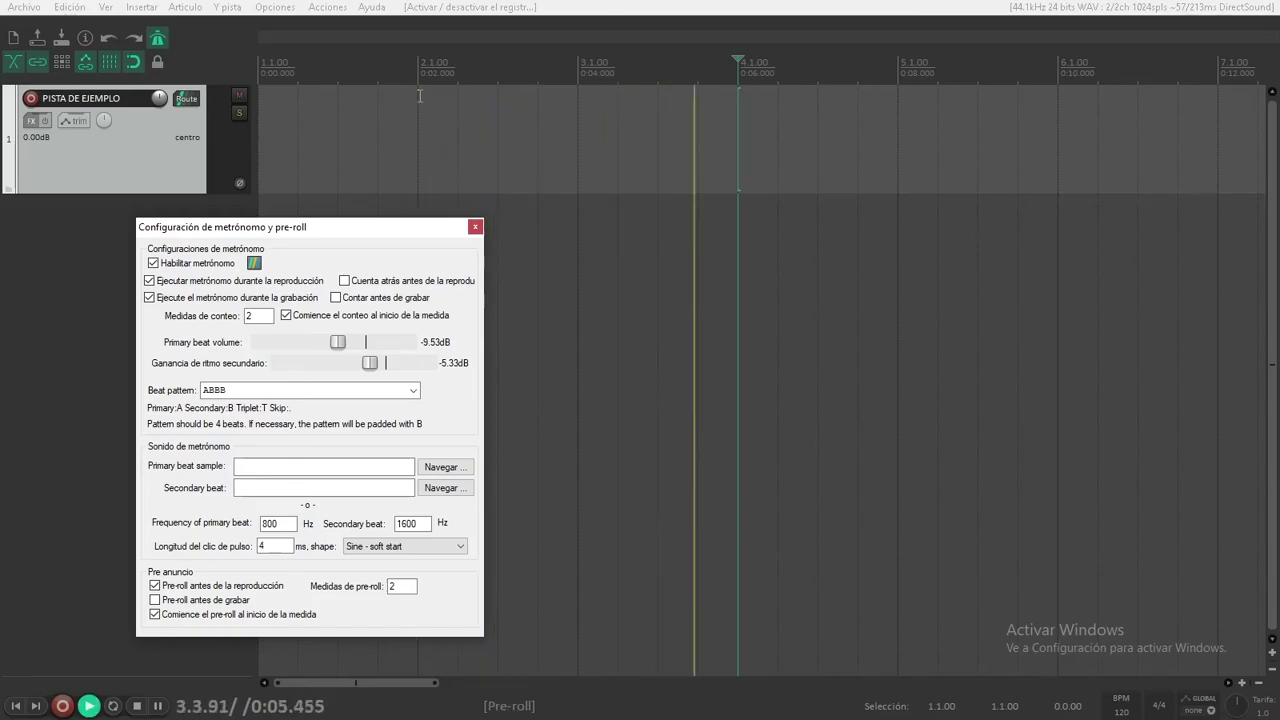
key("space")
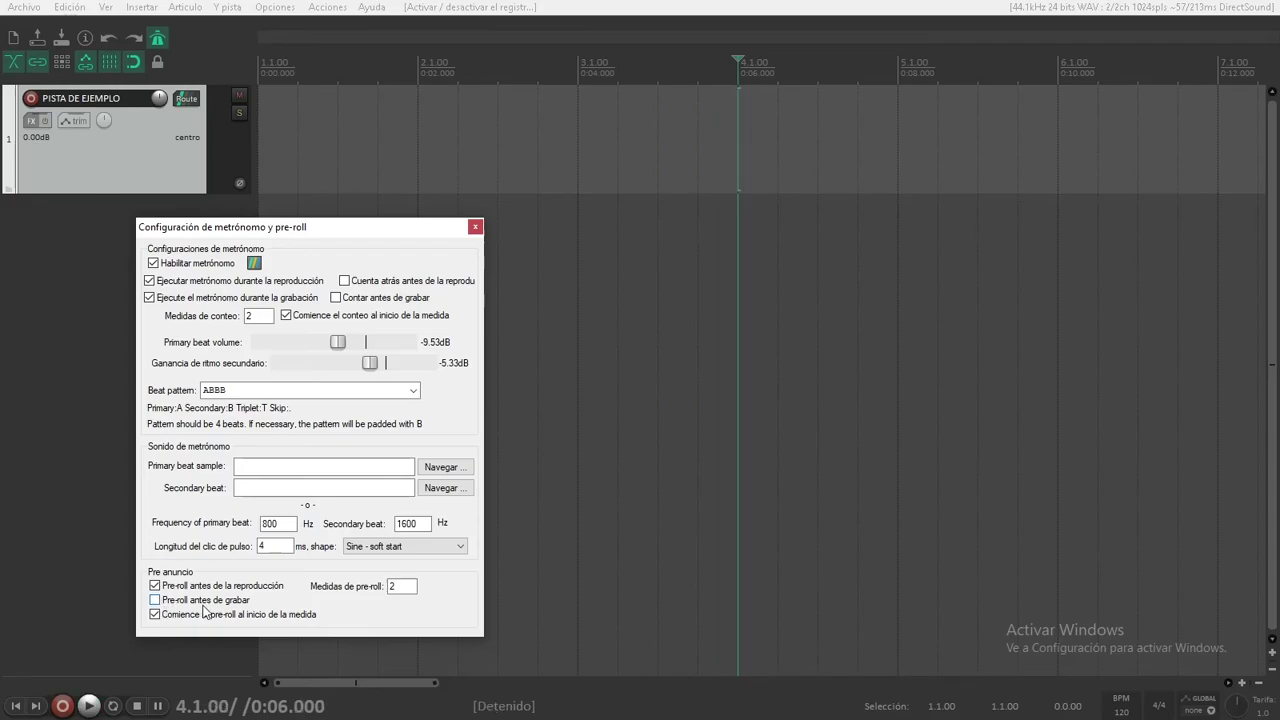
Step: Enable pre-roll before recording, set the pre-roll to 3 measures, and test-record on the armed track from measure 4
left_click(157, 601)
double_click(393, 588)
key("Return")
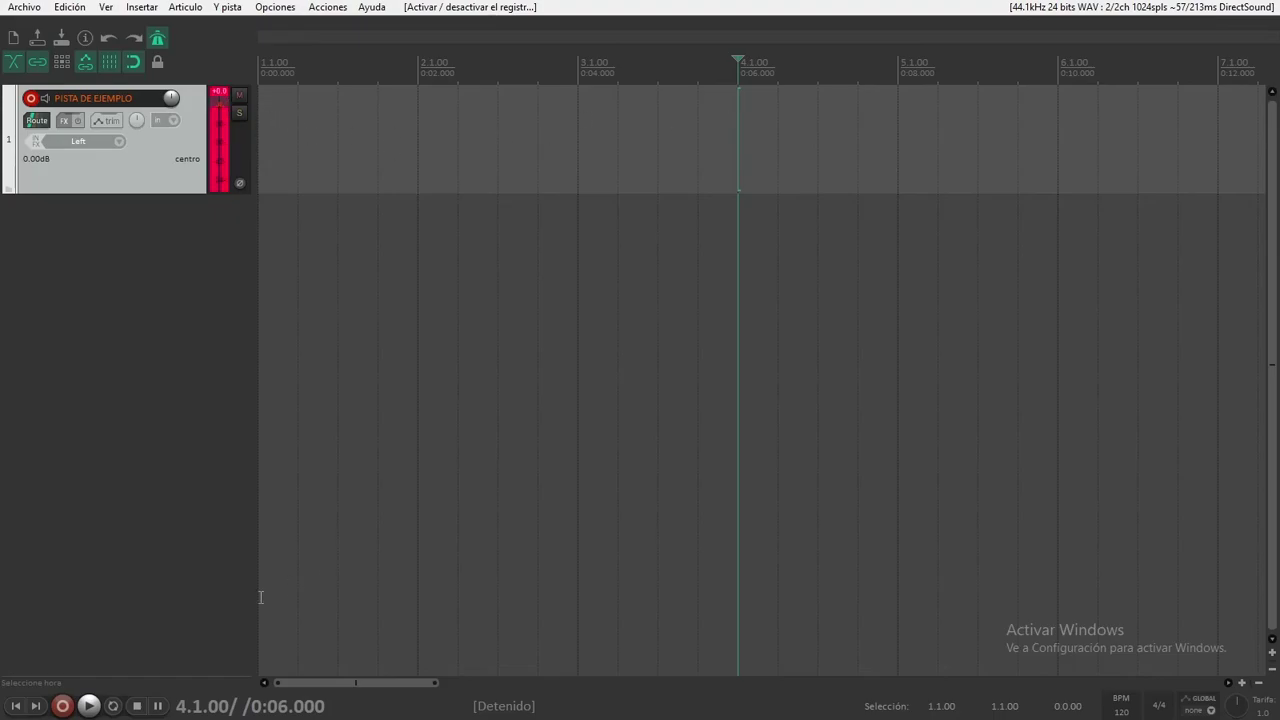
left_click(62, 706)
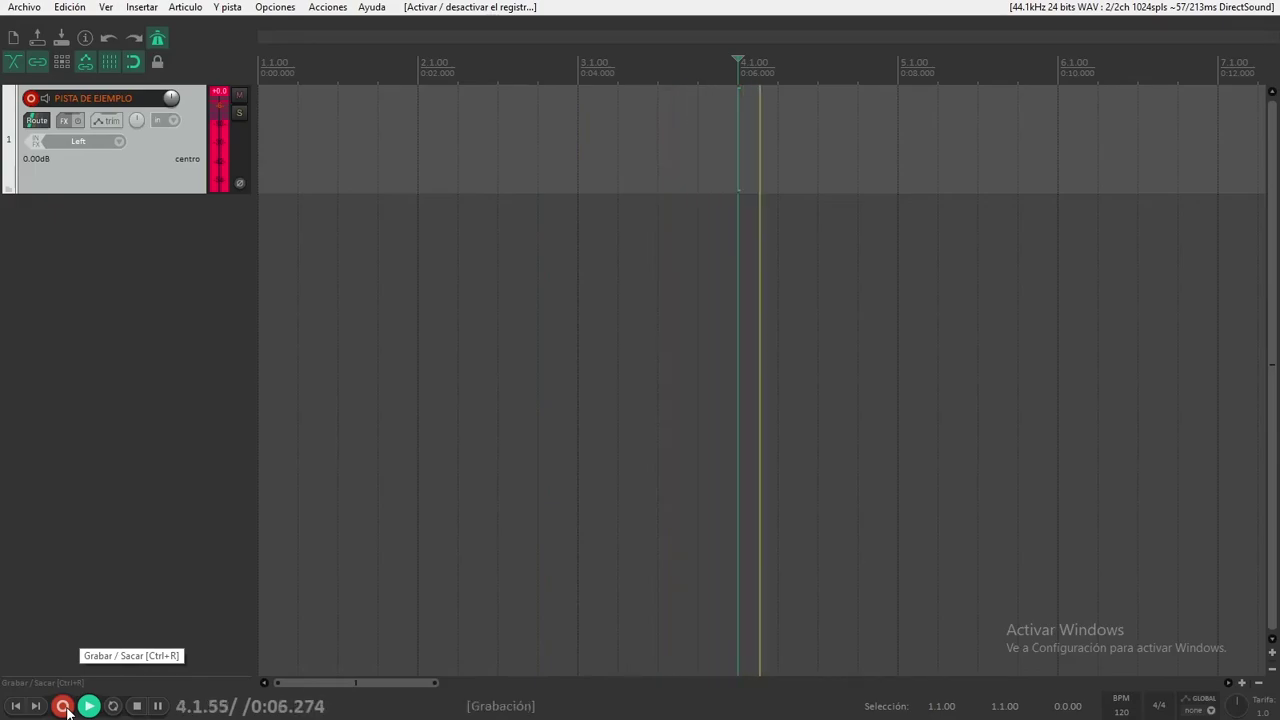
left_click(62, 706)
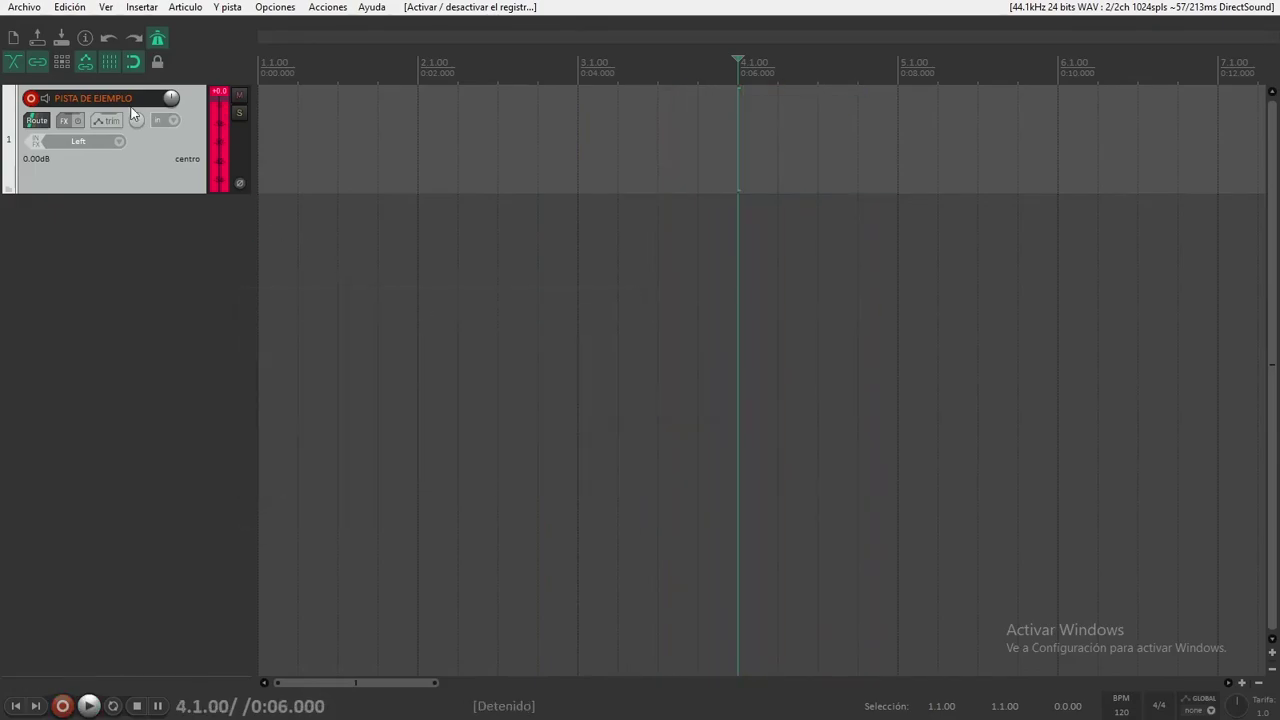
Step: Set the pre-roll length to 1 measure in the metronome settings and close them
right_click(157, 38)
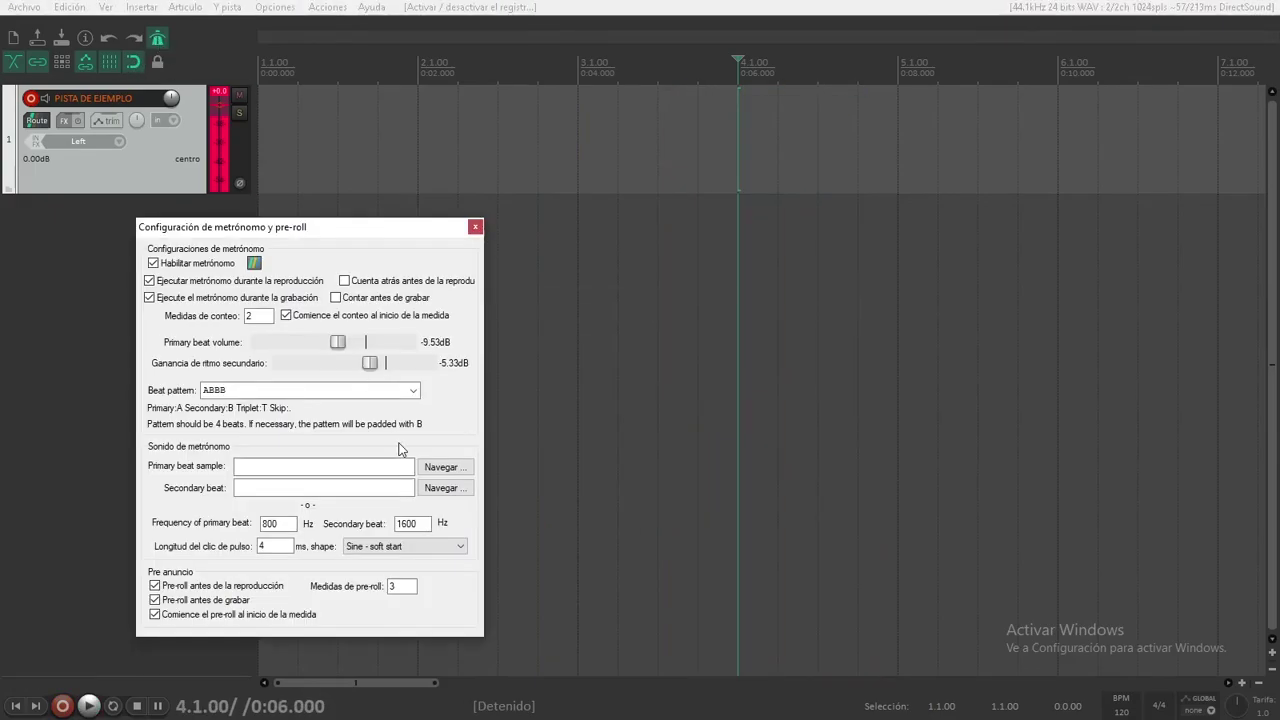
double_click(396, 586)
type("1")
key("Escape")
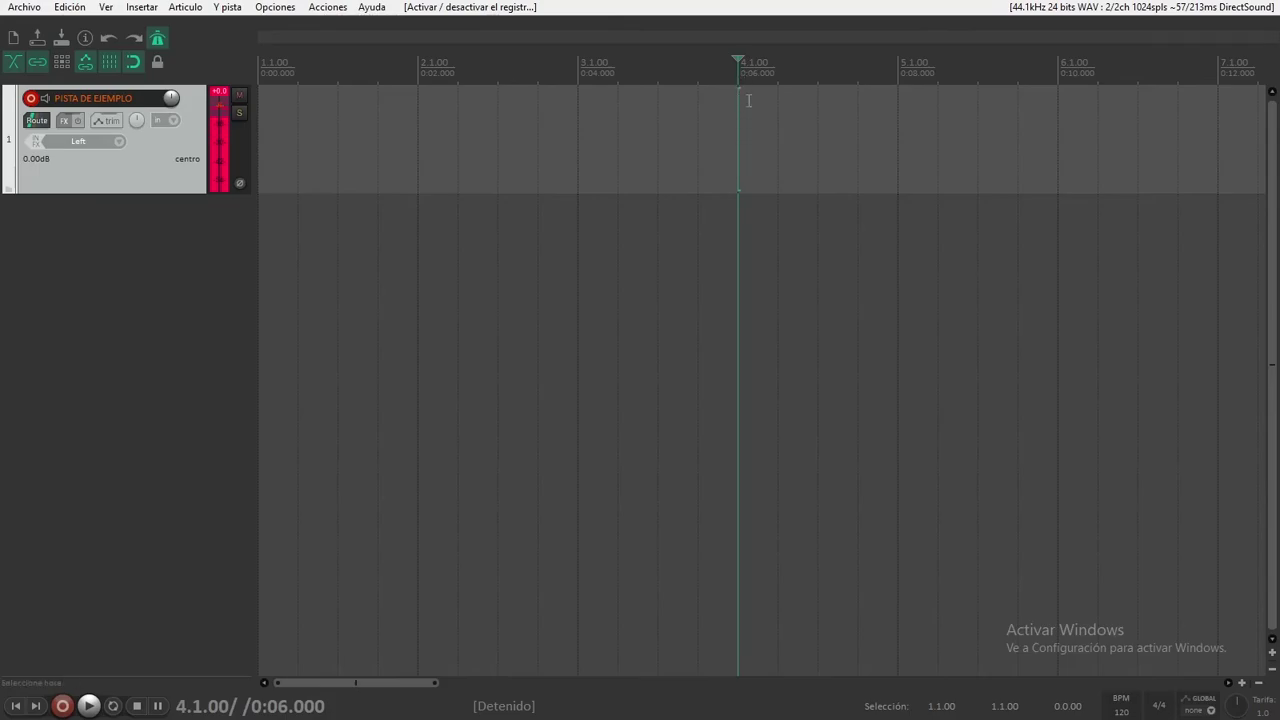
Step: Place the edit cursor at measure 3, check the pre-roll settings, and test playback with the pre-roll
left_click(579, 127)
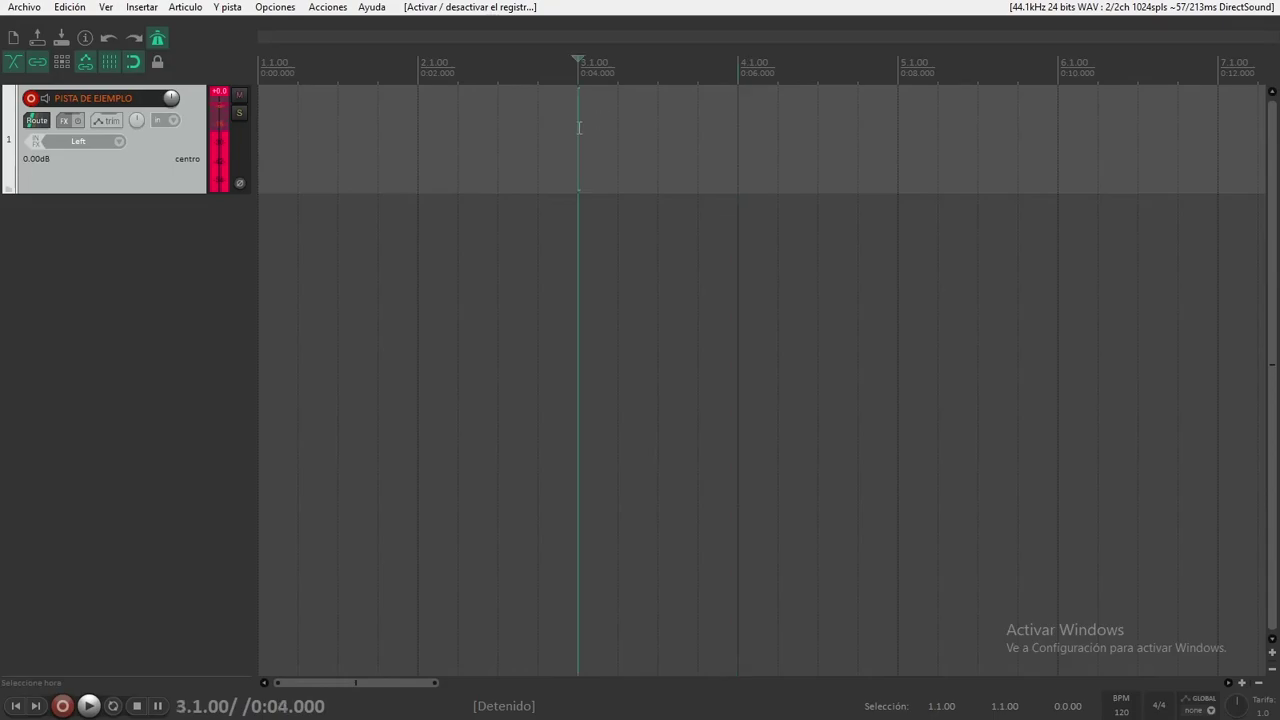
right_click(157, 40)
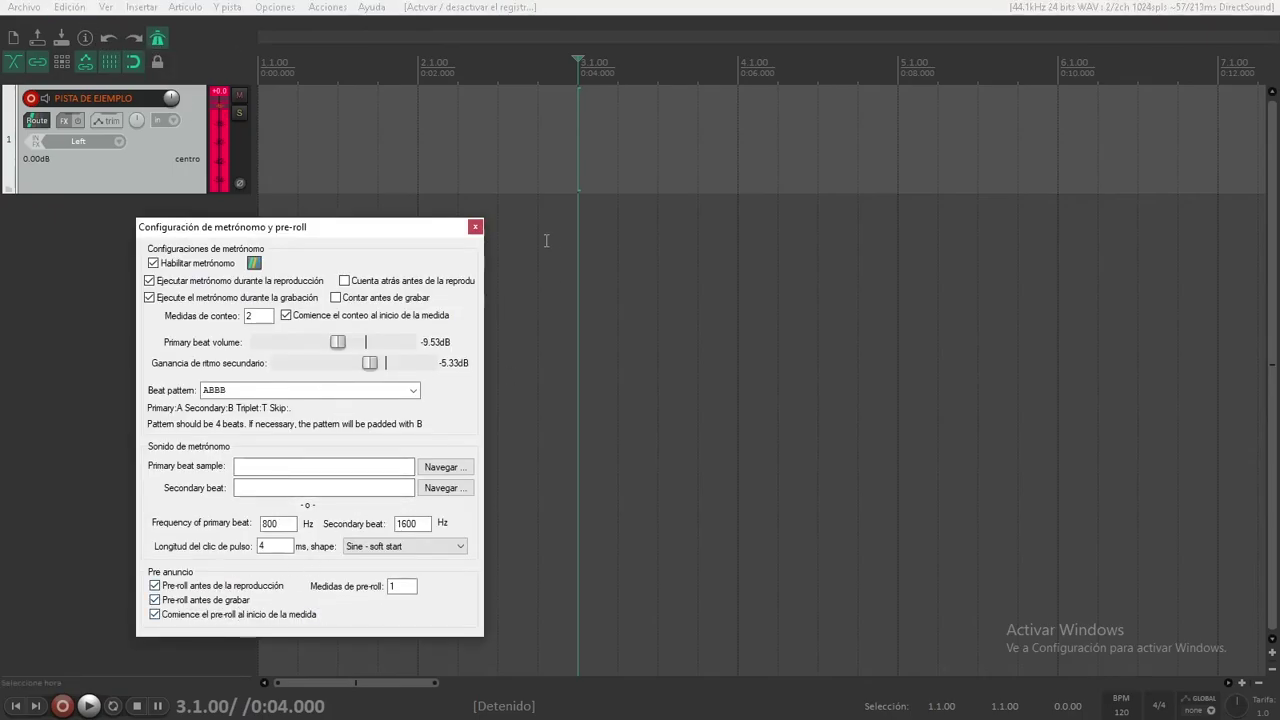
left_click(475, 227)
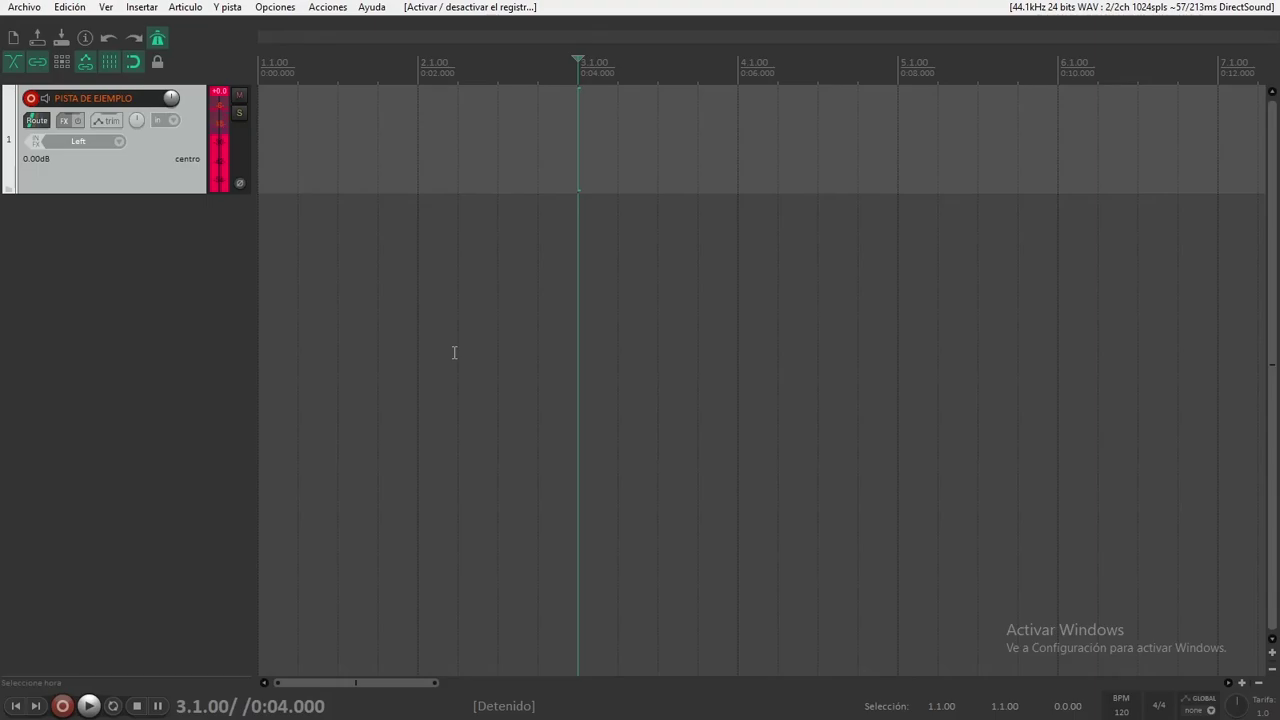
key("space")
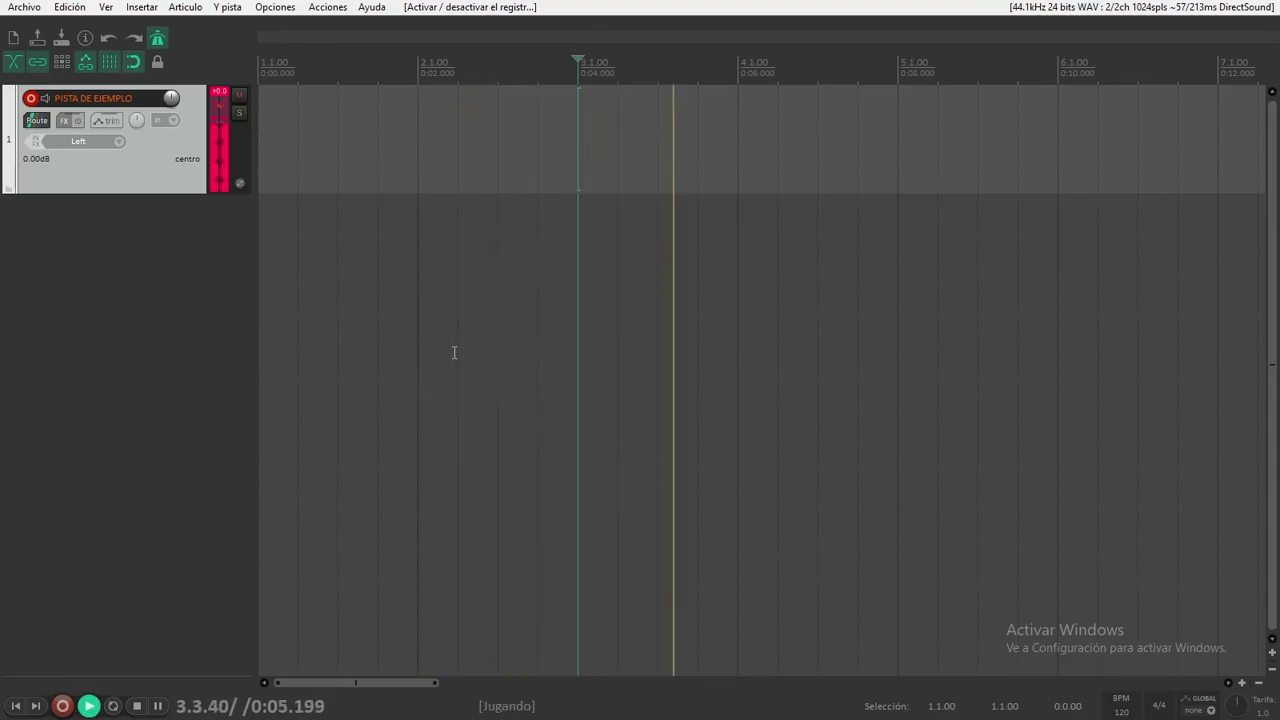
key("space")
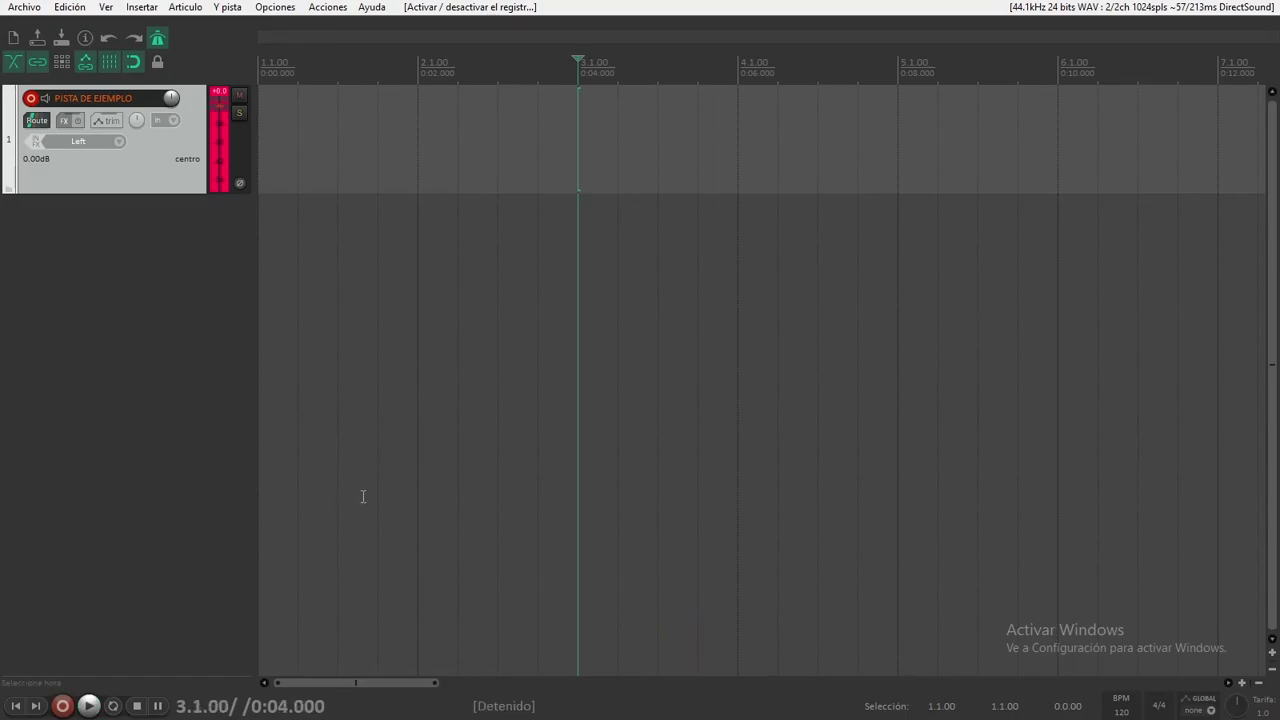
Step: Record a short take on the armed track from measure 3 with pre-roll, and review the metronome's pre-roll options
left_click(62, 706)
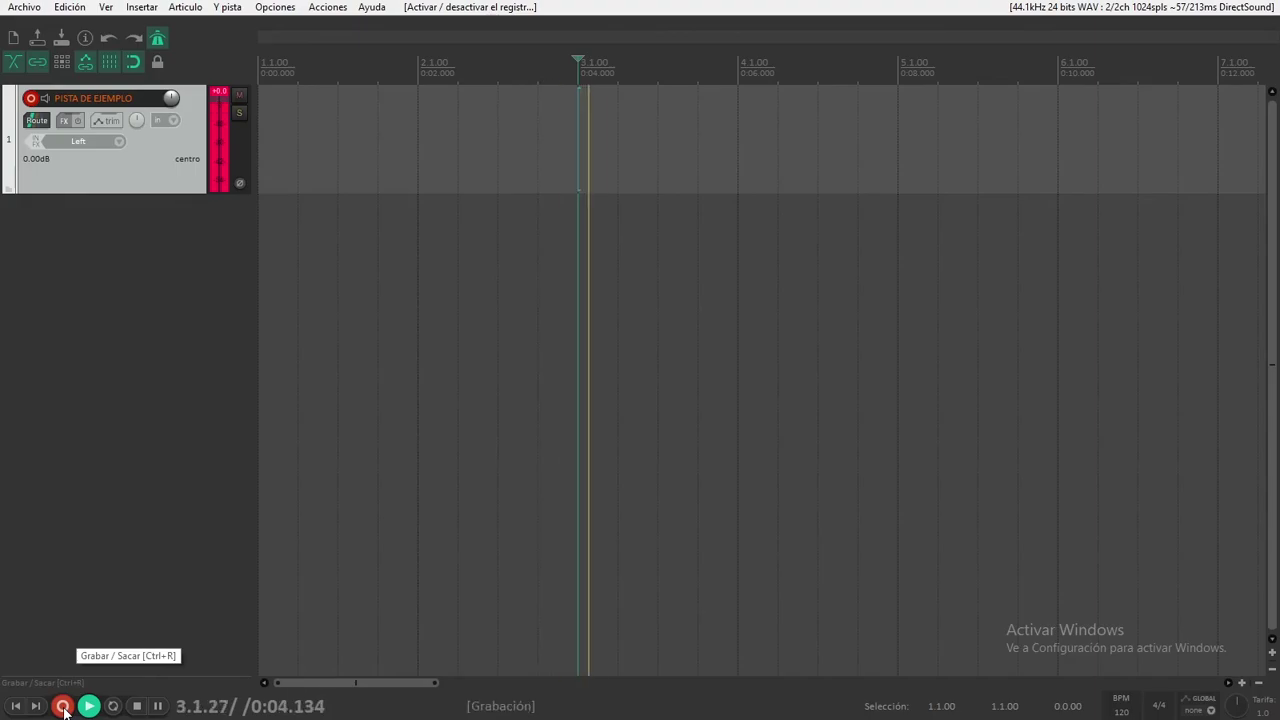
left_click(62, 706)
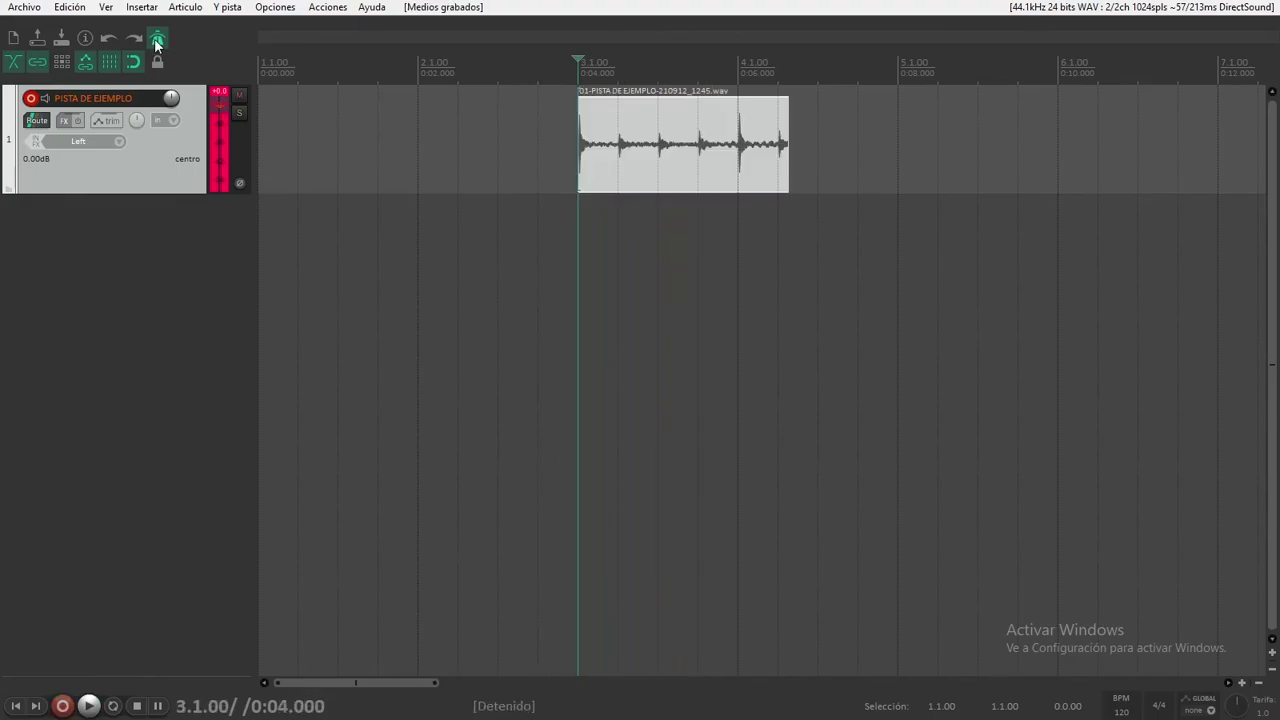
right_click(156, 42)
left_click_drag(362, 229, 433, 212)
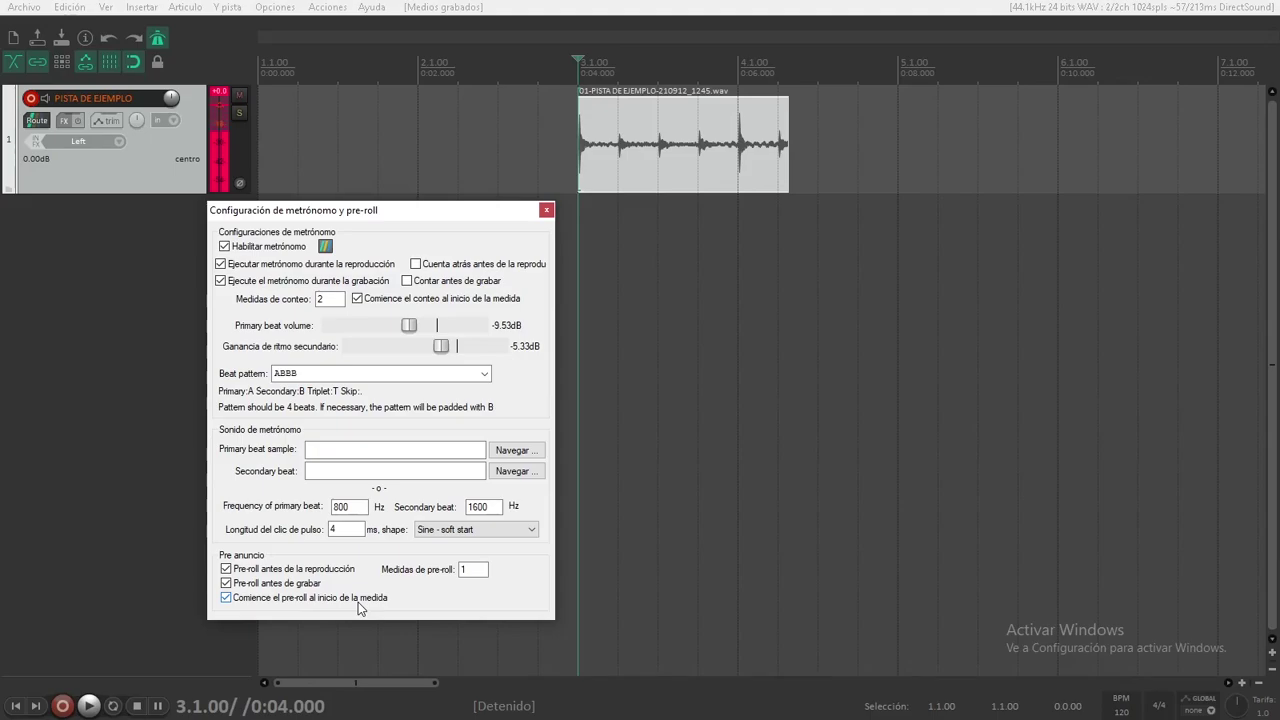
key("Escape")
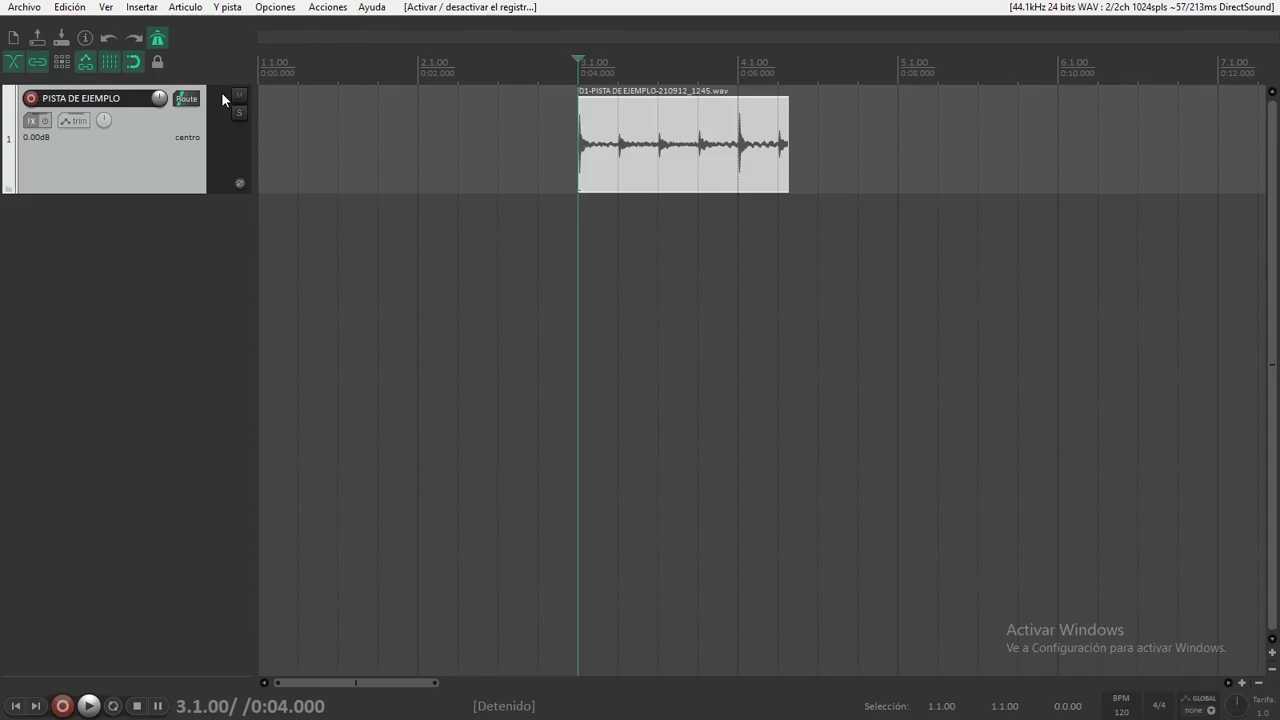